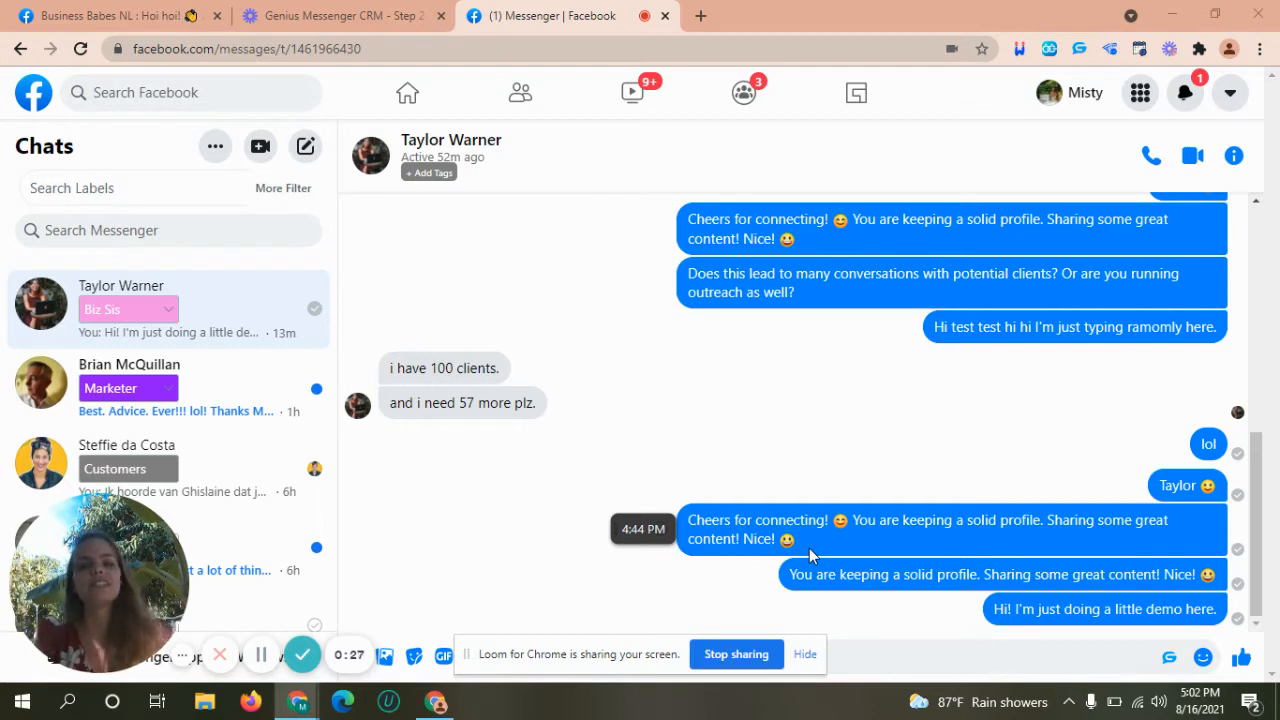
- Open the Genius CRM quick-notes panel for the current conversation
{"action": "left_click_drag", "start_coordinate": [595, 665], "coordinate": [749, 31]}
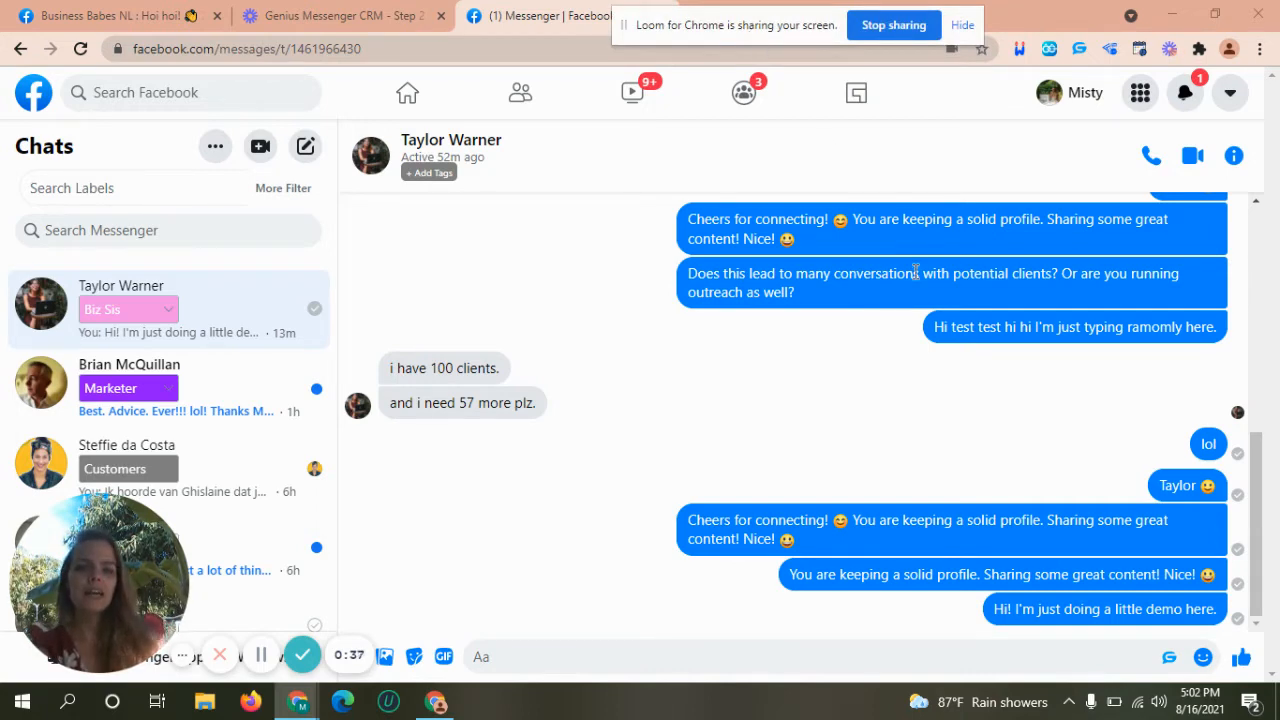
{"action": "left_click", "coordinate": [1170, 659]}
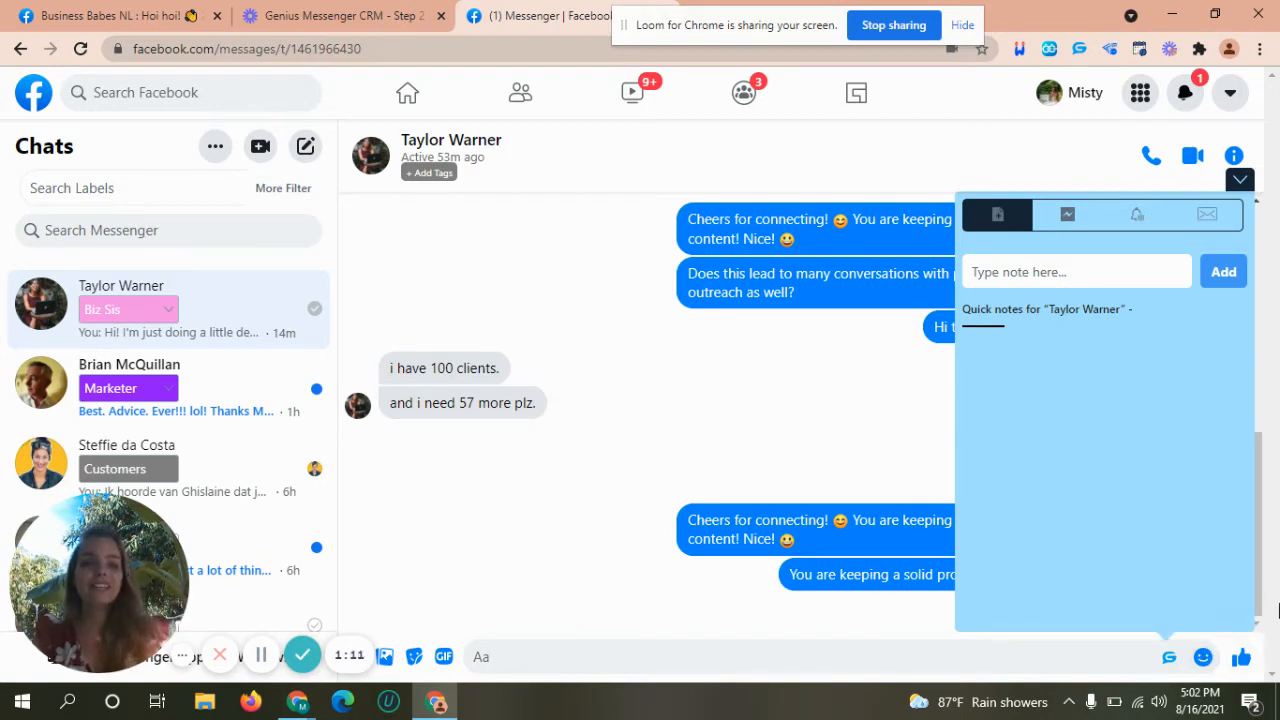
- Add the quick note "2 week camping trip" to the open contact
{"action": "left_click", "coordinate": [1046, 273]}
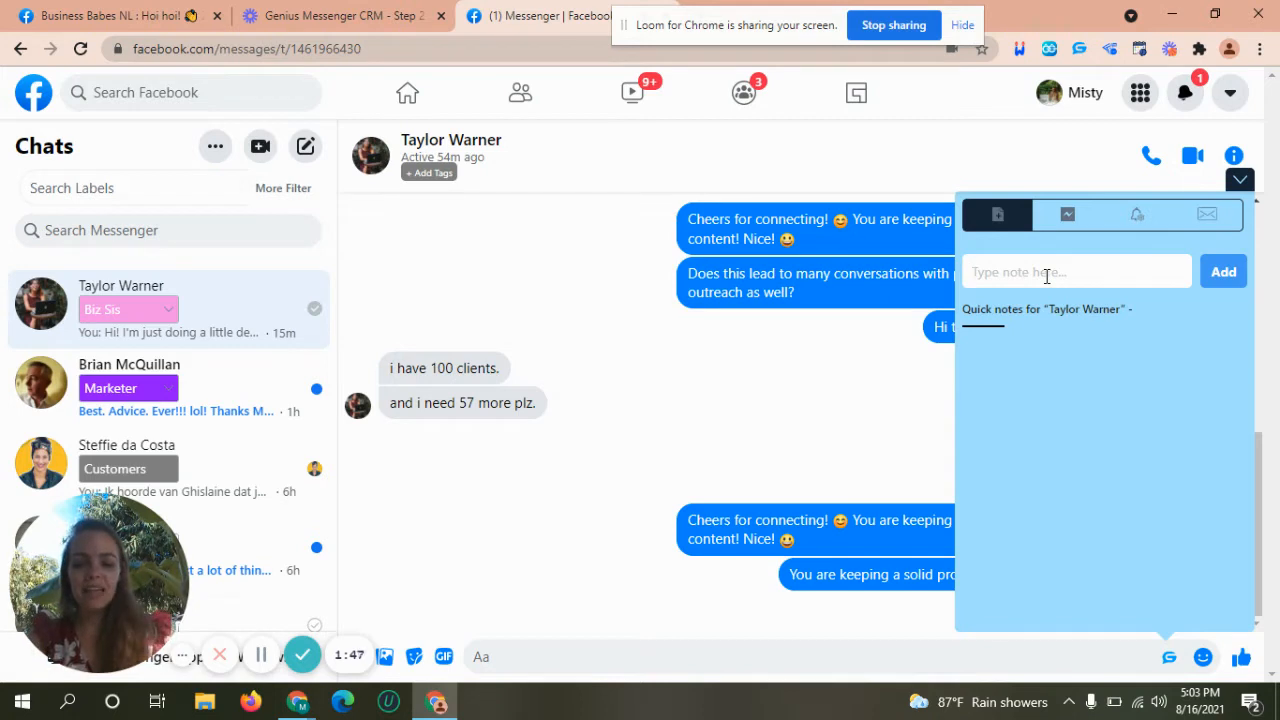
{"action": "type", "text": "@ week"}
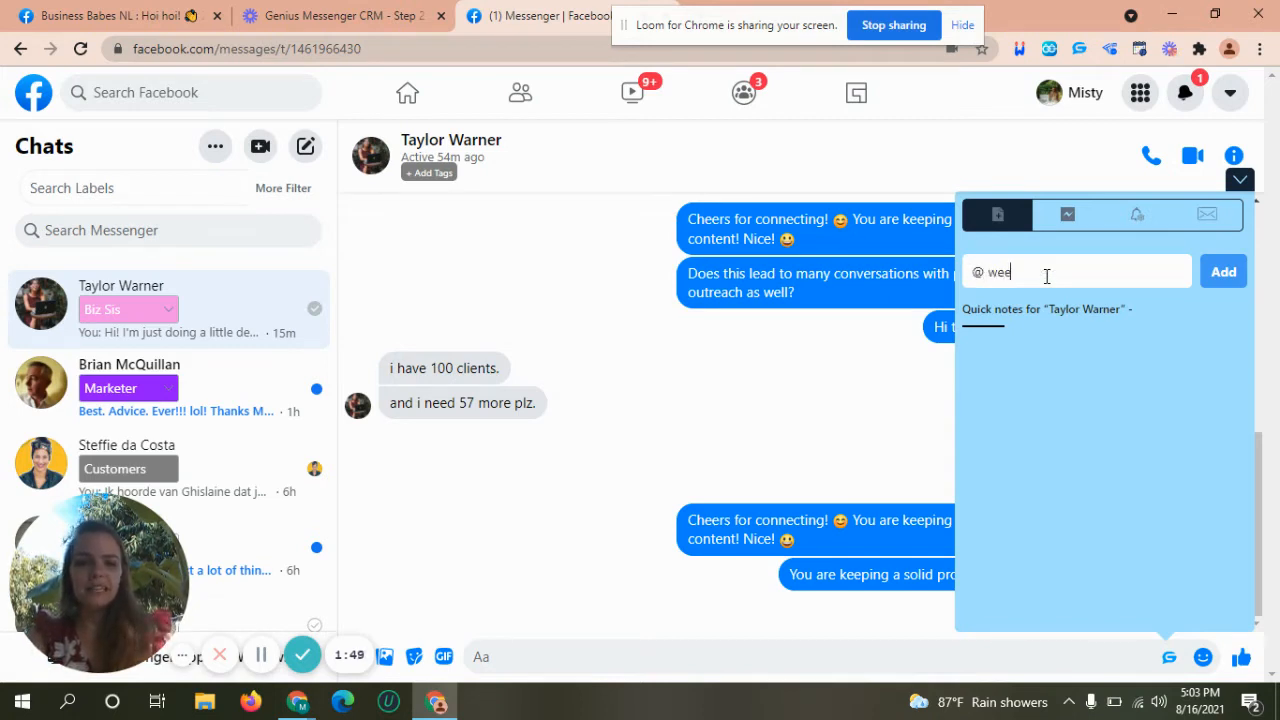
{"action": "key", "text": "BackSpace"}
{"action": "key", "text": "BackSpace"}
{"action": "key", "text": "BackSpace"}
{"action": "key", "text": "BackSpace"}
{"action": "key", "text": "BackSpace"}
{"action": "key", "text": "BackSpace"}
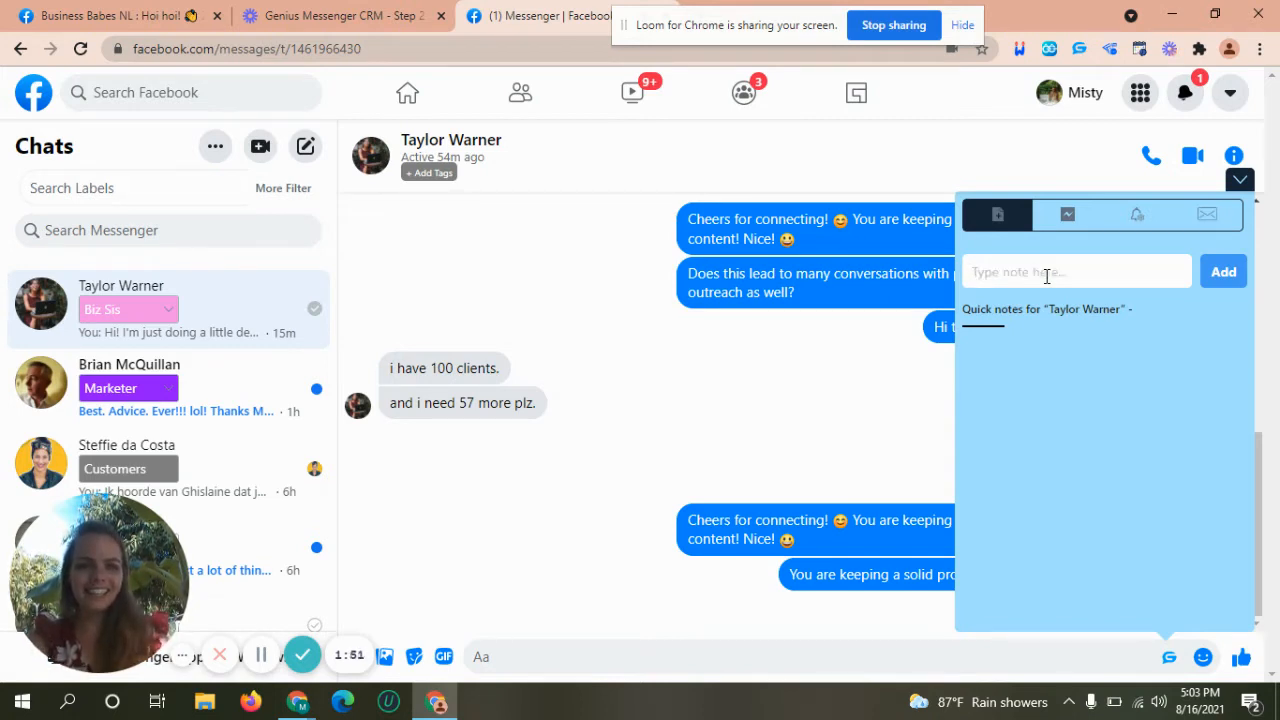
{"action": "type", "text": "2 w"}
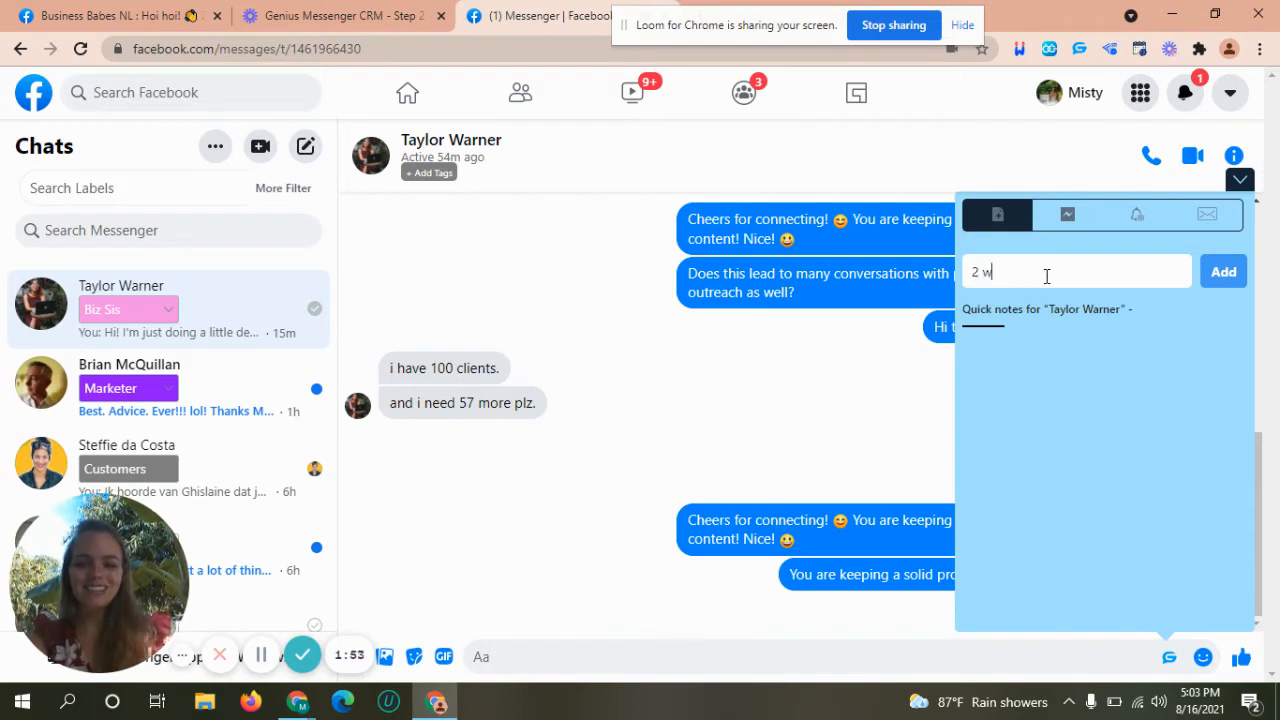
{"action": "type", "text": "eek camping trip"}
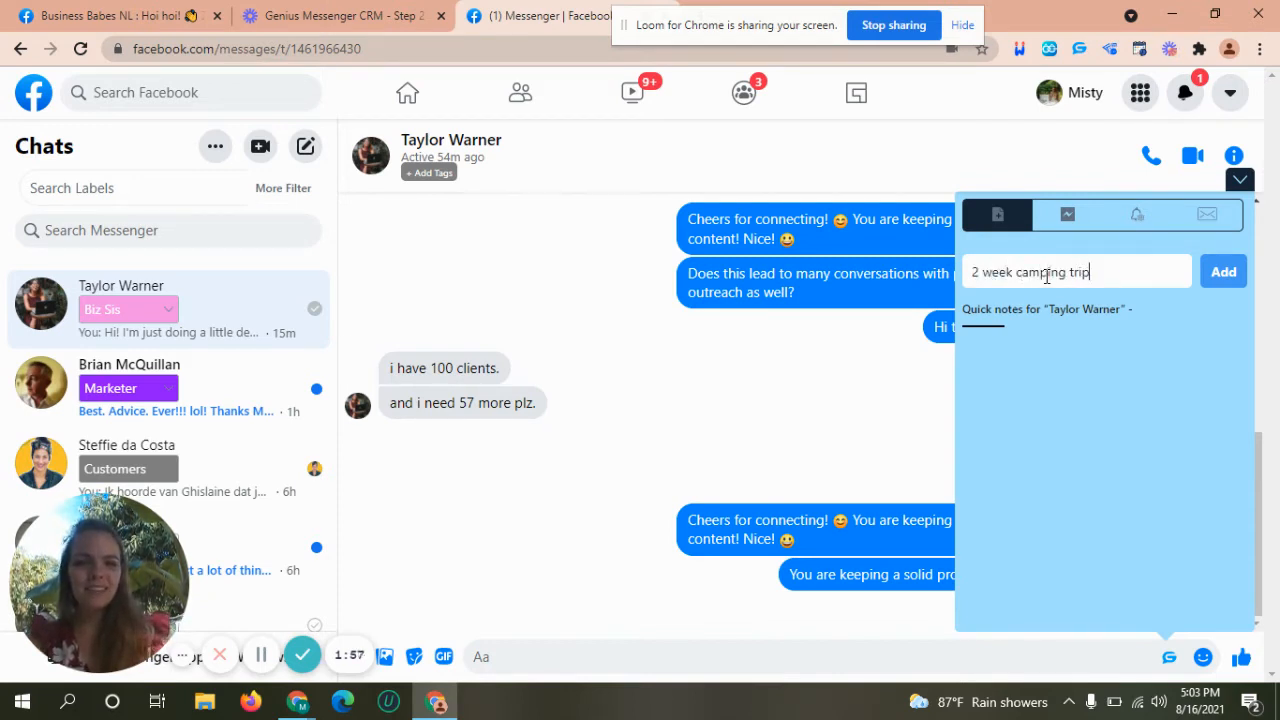
{"action": "left_click", "coordinate": [1222, 274]}
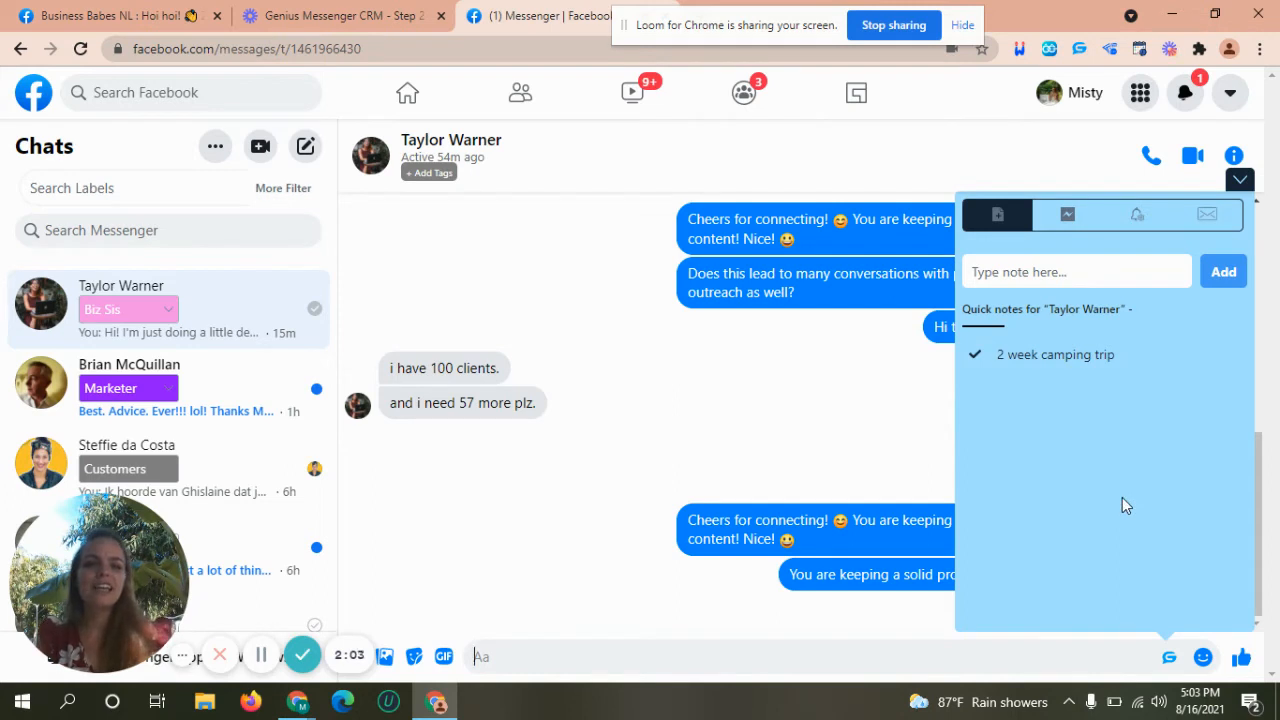
- Delete the "2 week camping trip" quick note and confirm the deletion
{"action": "mouse_move", "coordinate": [1194, 354]}
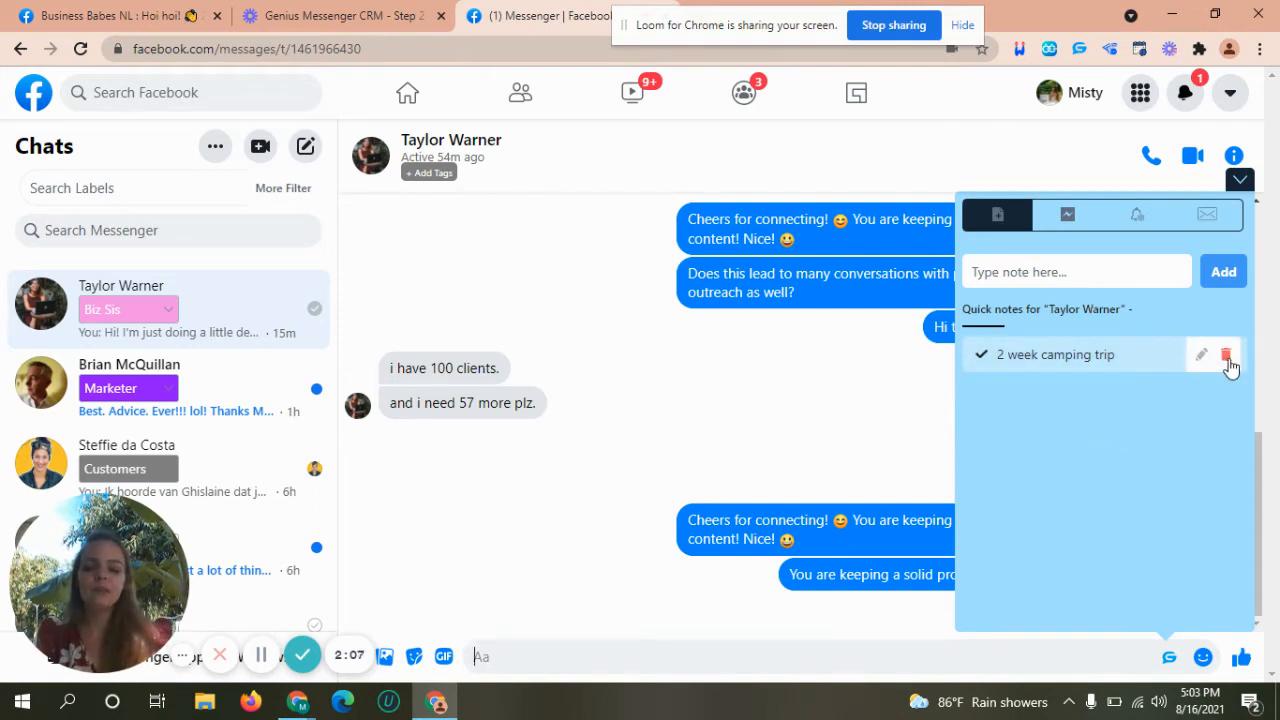
{"action": "left_click", "coordinate": [1227, 360]}
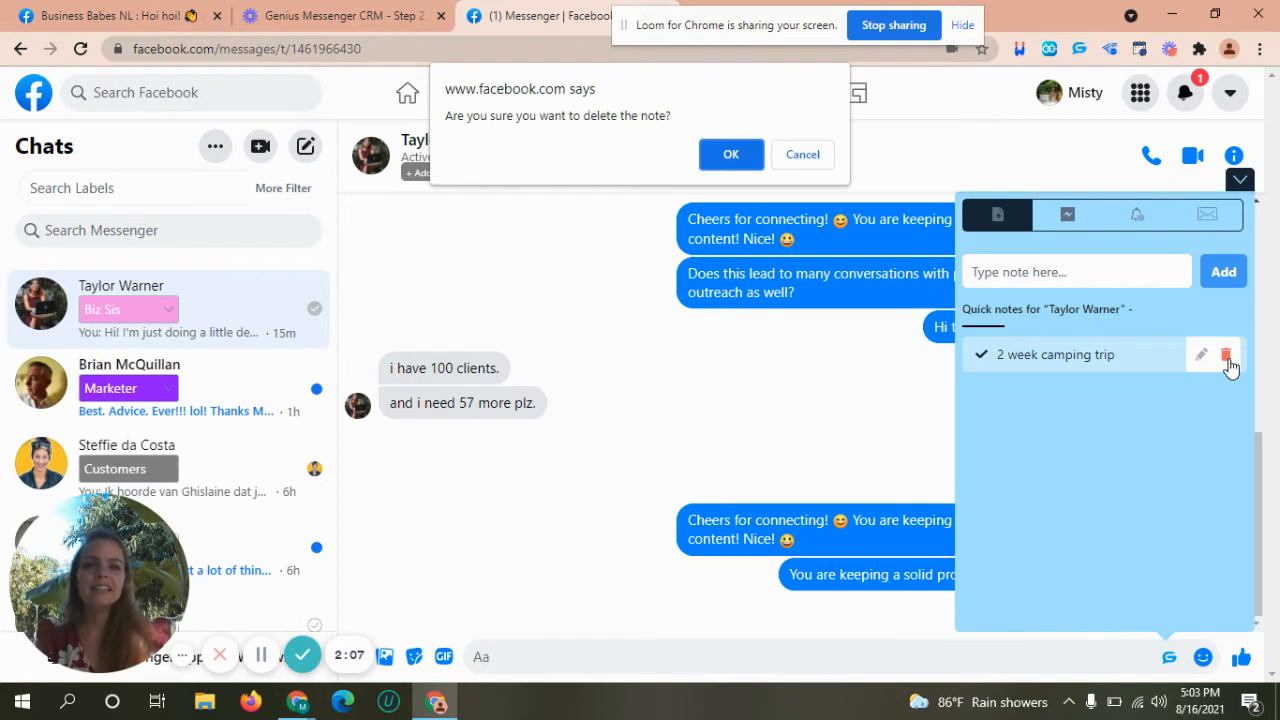
{"action": "left_click", "coordinate": [729, 157]}
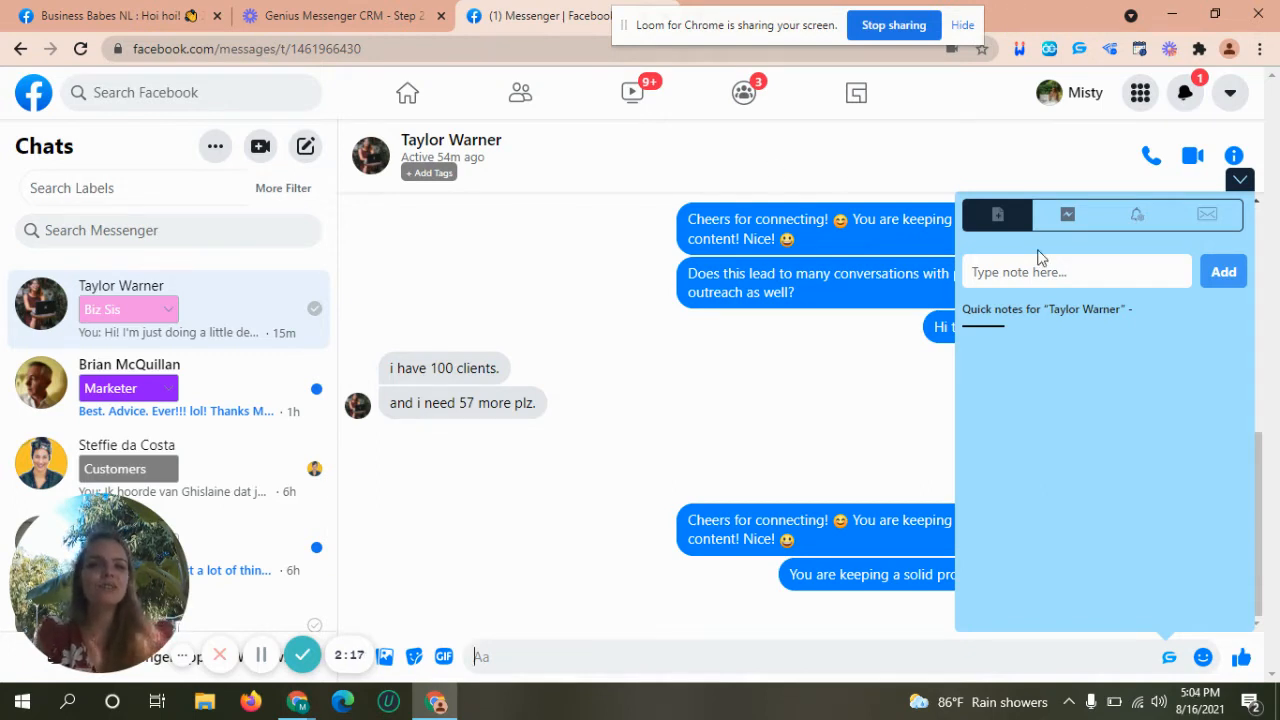
- Start a notification for the contact with the subject "Reach back out"
{"action": "left_click", "coordinate": [1137, 221]}
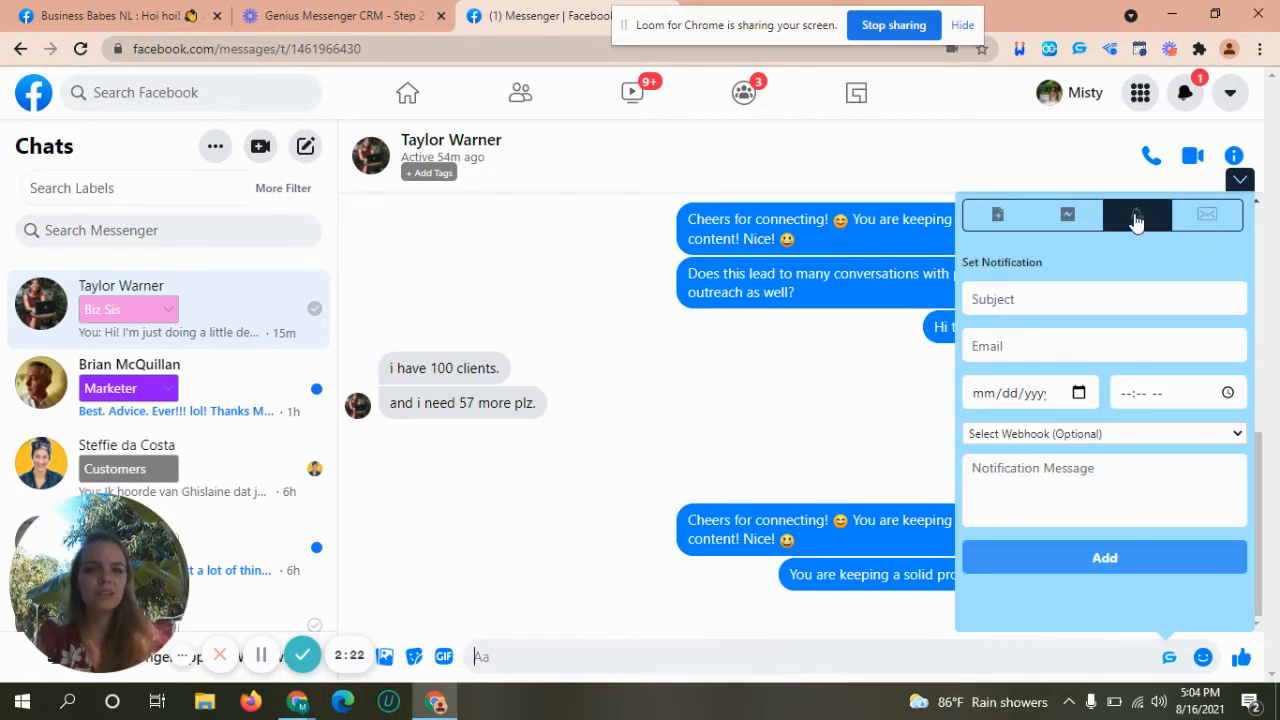
{"action": "left_click", "coordinate": [1010, 303]}
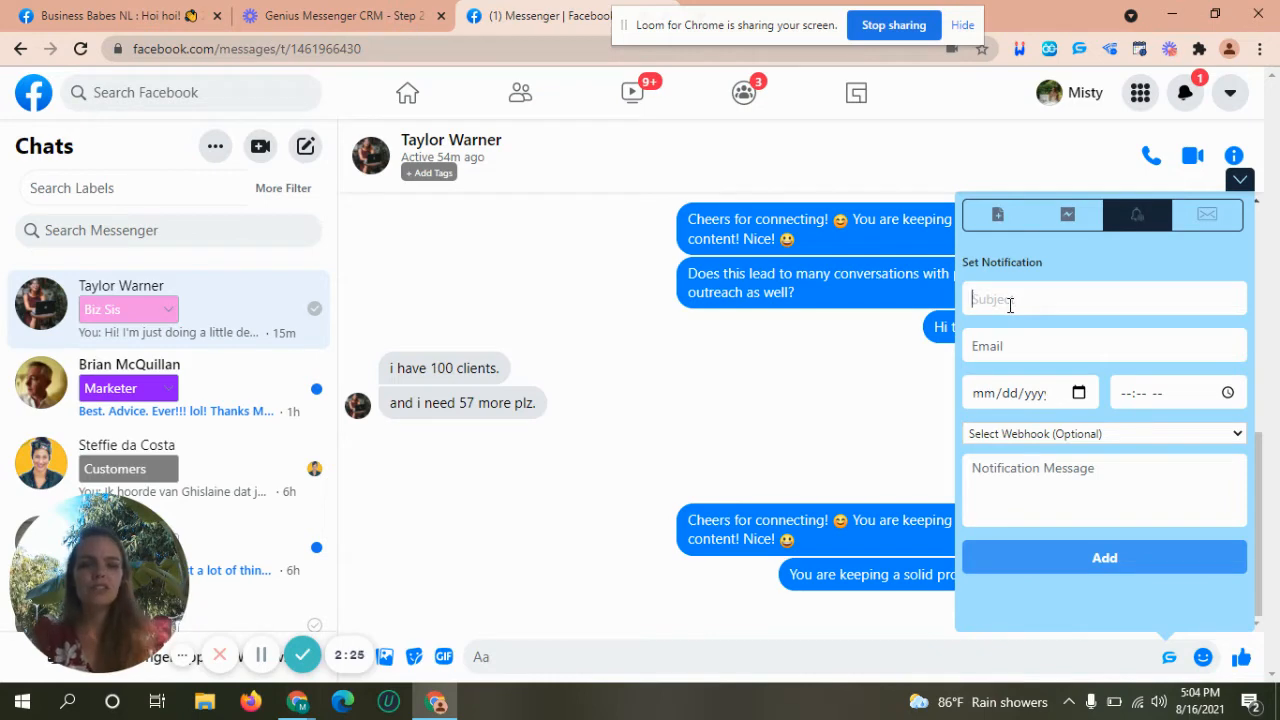
{"action": "type", "text": "Reach"}
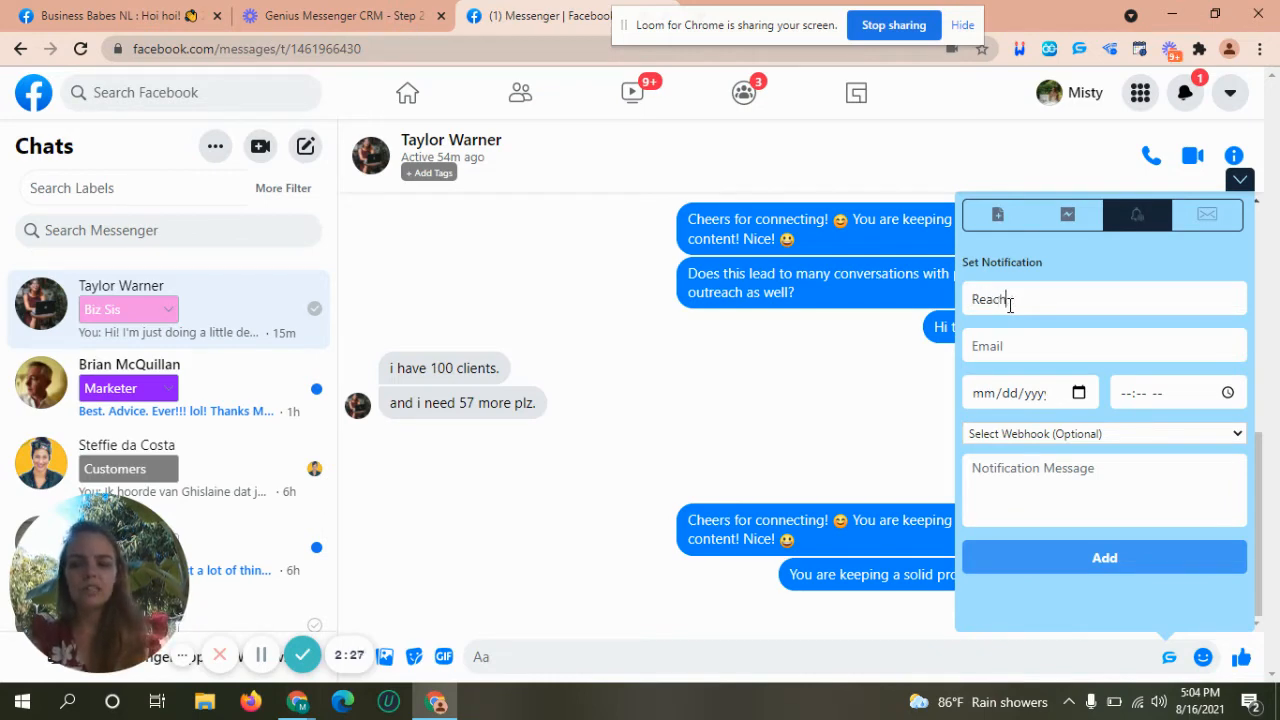
{"action": "type", "text": " back"}
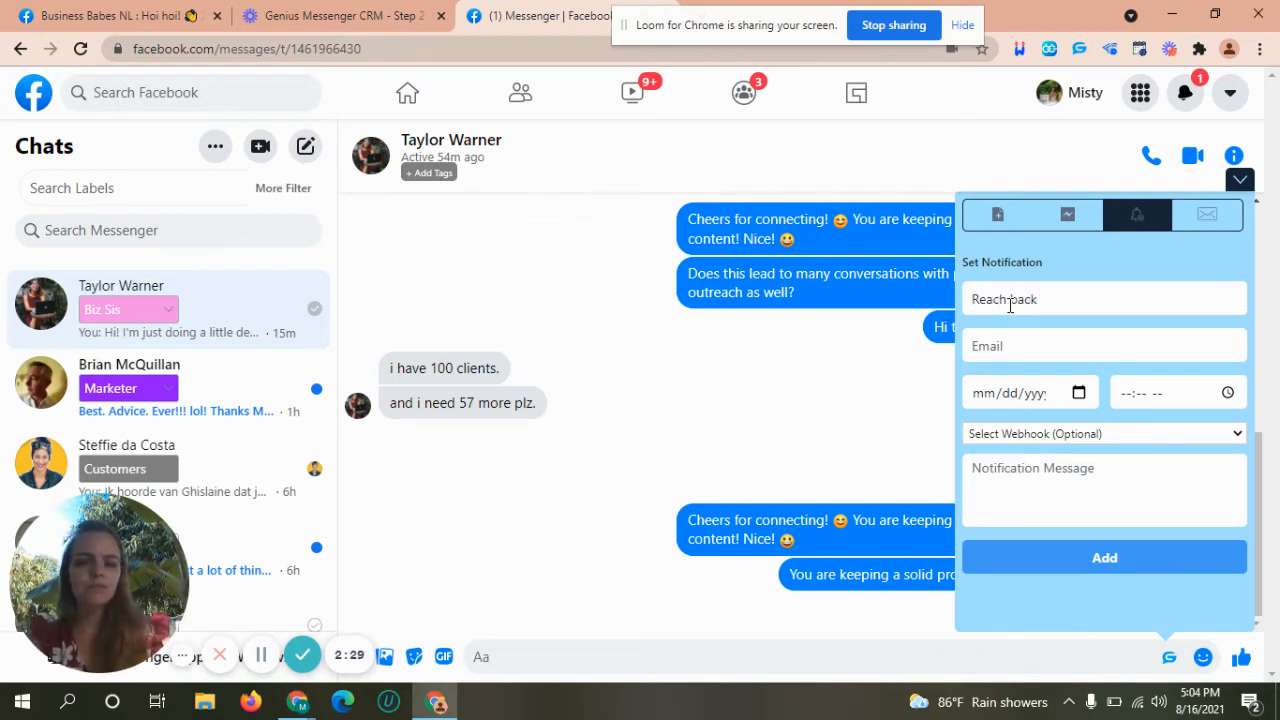
{"action": "type", "text": " ou"}
{"action": "key", "text": "BackSpace"}
{"action": "key", "text": "BackSpace"}
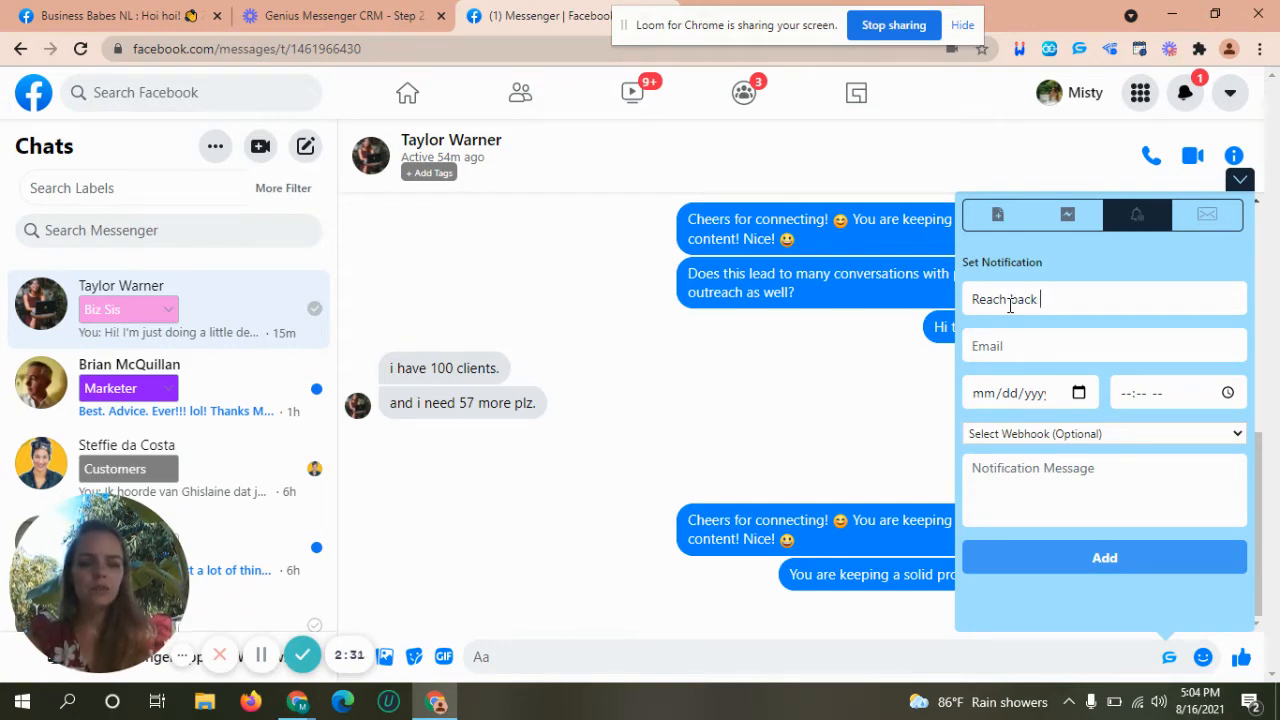
{"action": "type", "text": "out"}
- Fill in the email address that receives the notification
{"action": "left_click", "coordinate": [1009, 345]}
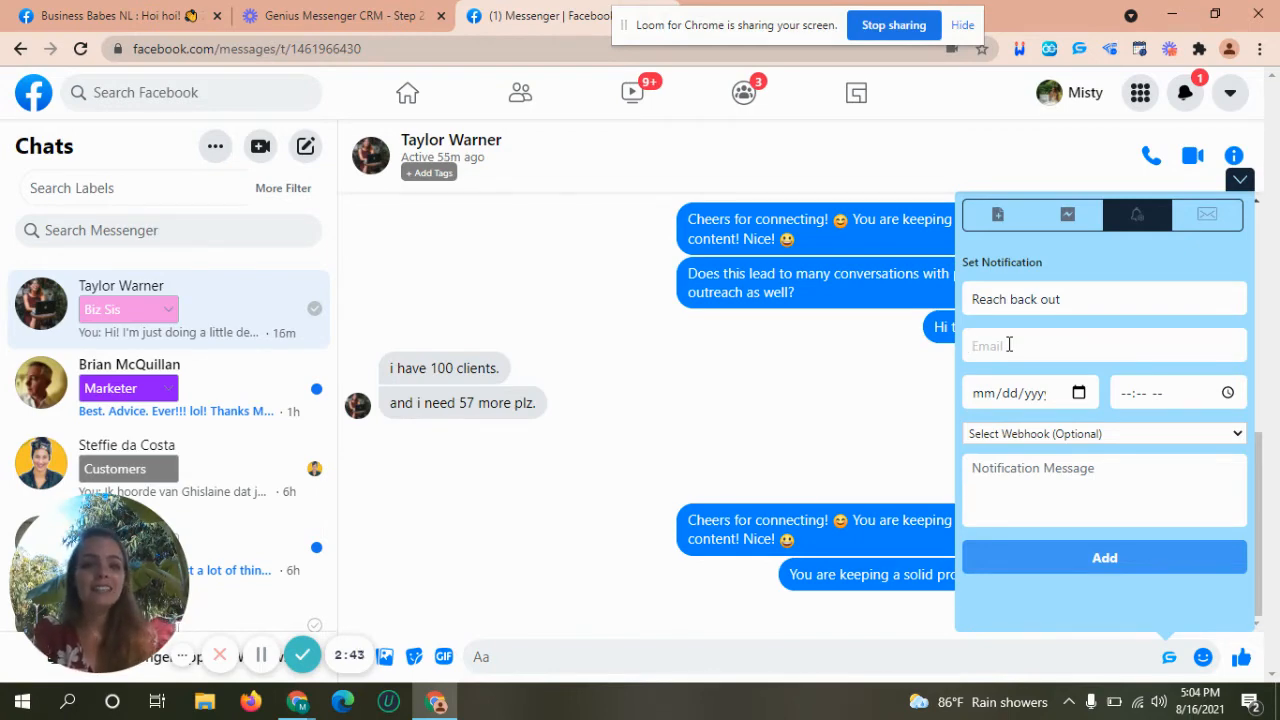
{"action": "type", "text": "t"}
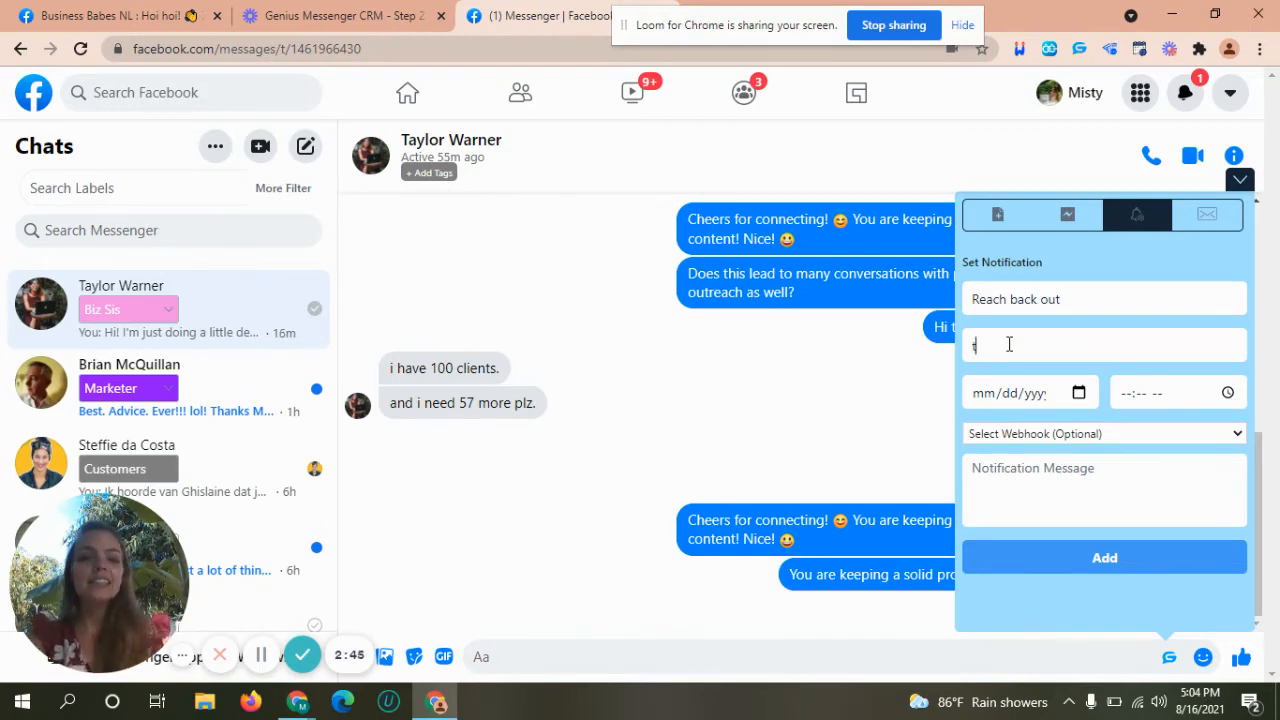
{"action": "type", "text": "est@tes"}
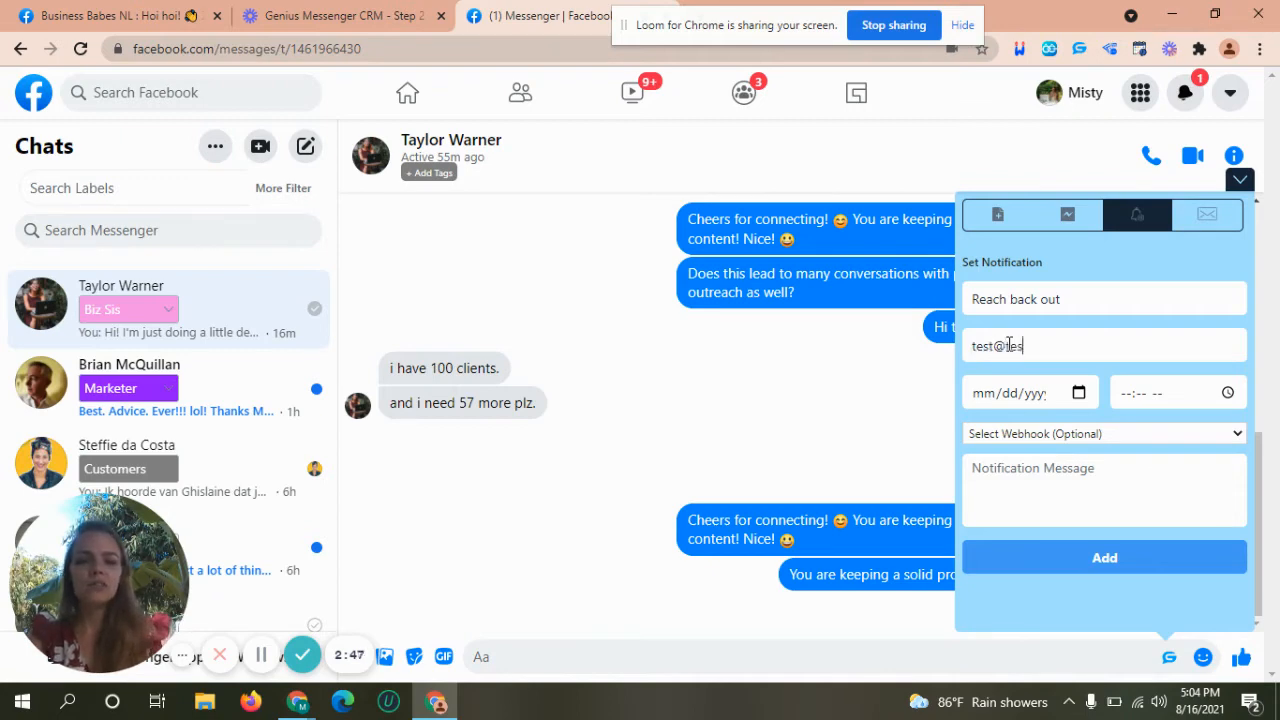
{"action": "type", "text": "t.com"}
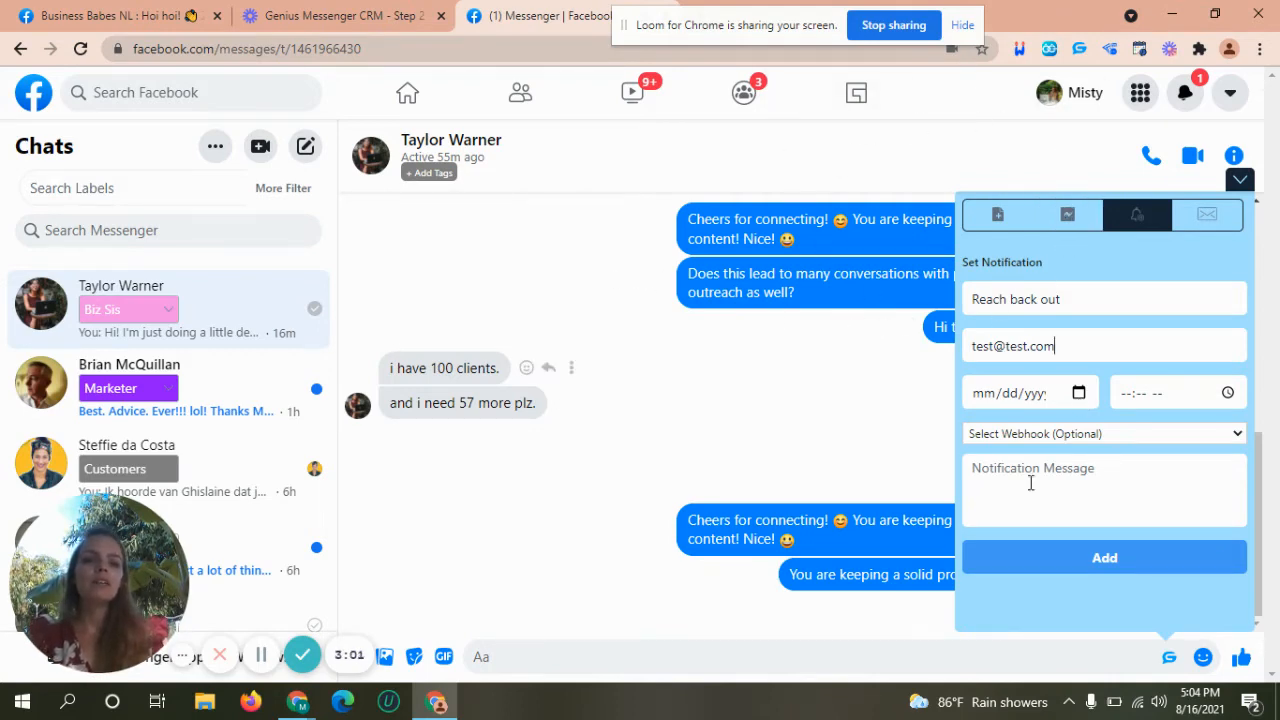
- Schedule the notification for 08/30/2021 at 10:00 AM
{"action": "left_click", "coordinate": [1079, 393]}
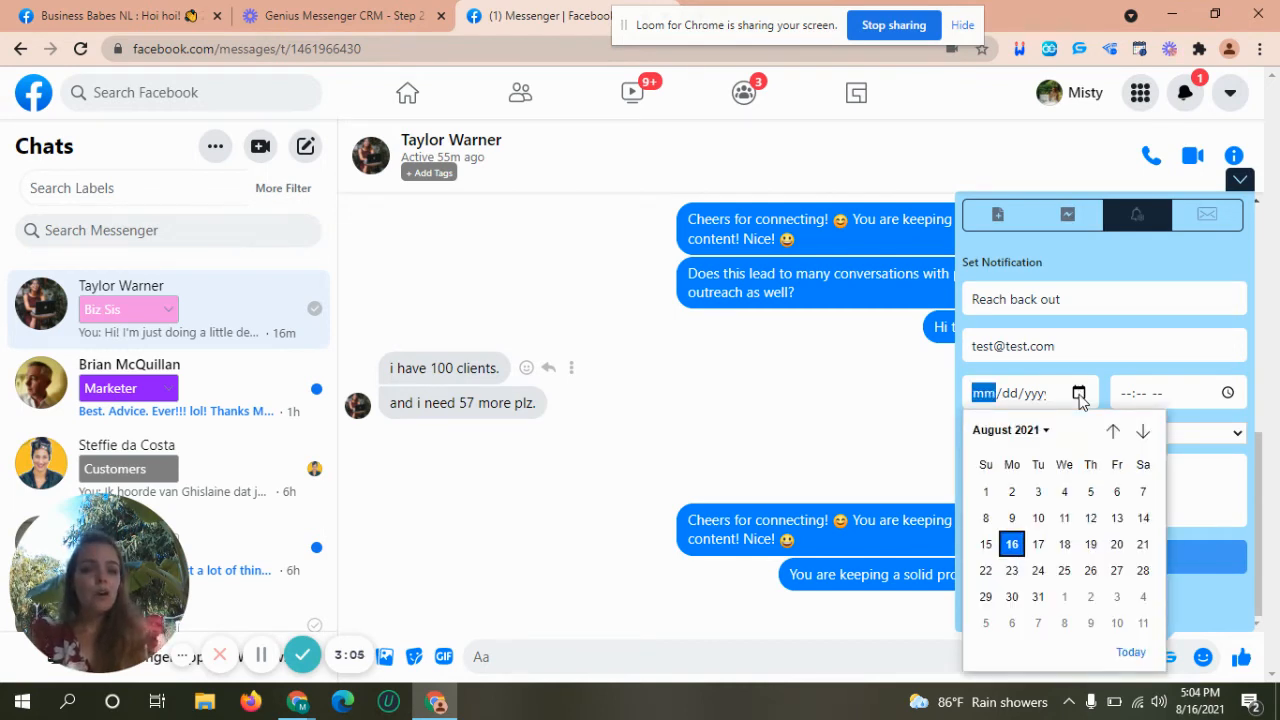
{"action": "left_click", "coordinate": [1011, 596]}
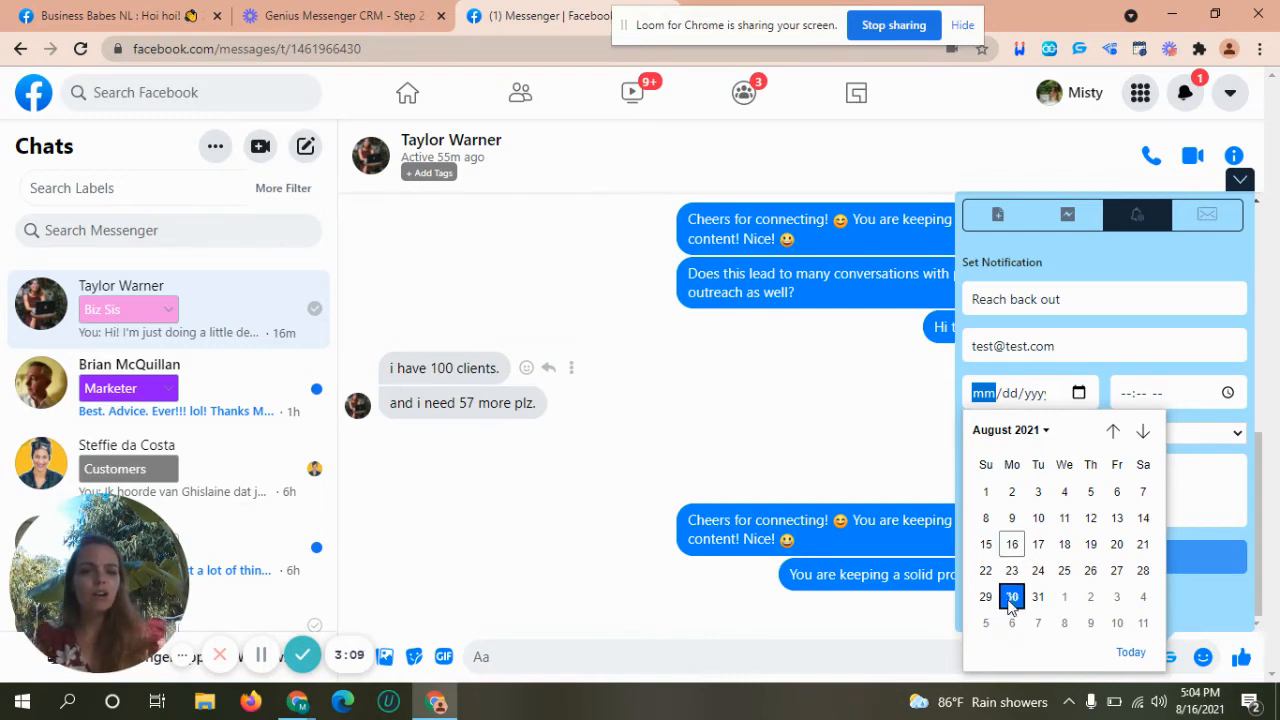
{"action": "left_click", "coordinate": [1228, 393]}
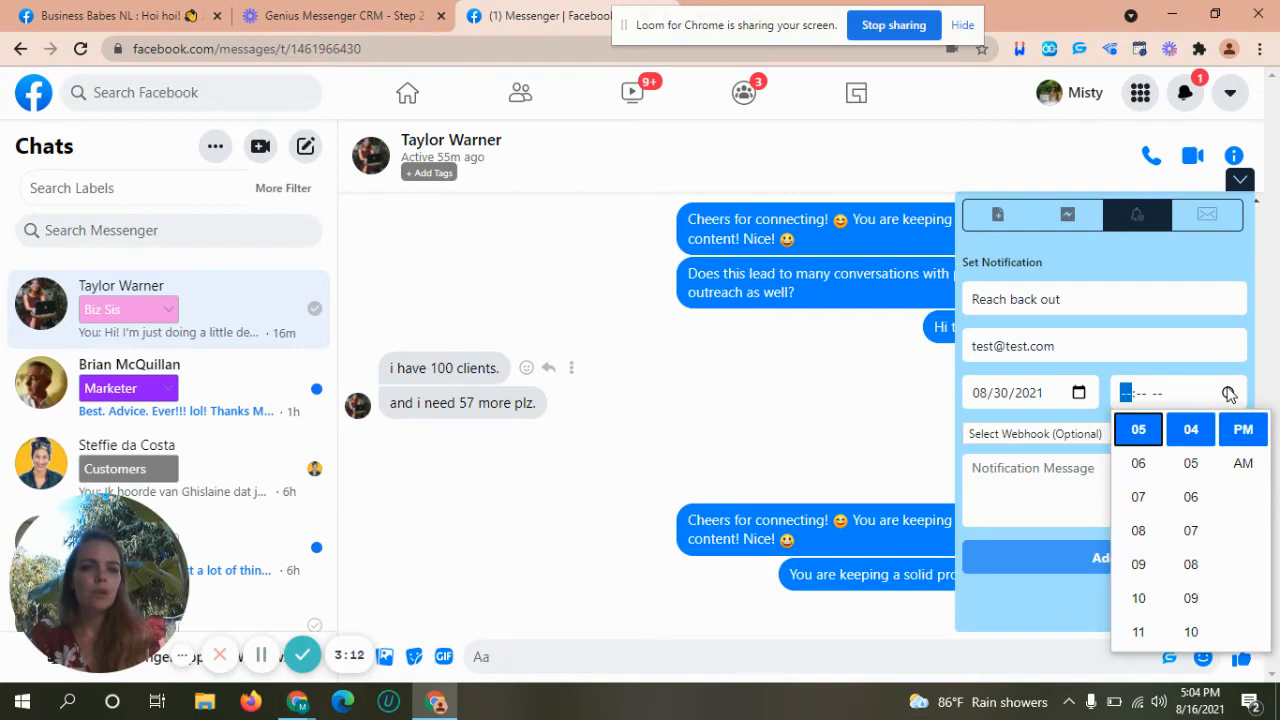
{"action": "left_click", "coordinate": [1140, 599]}
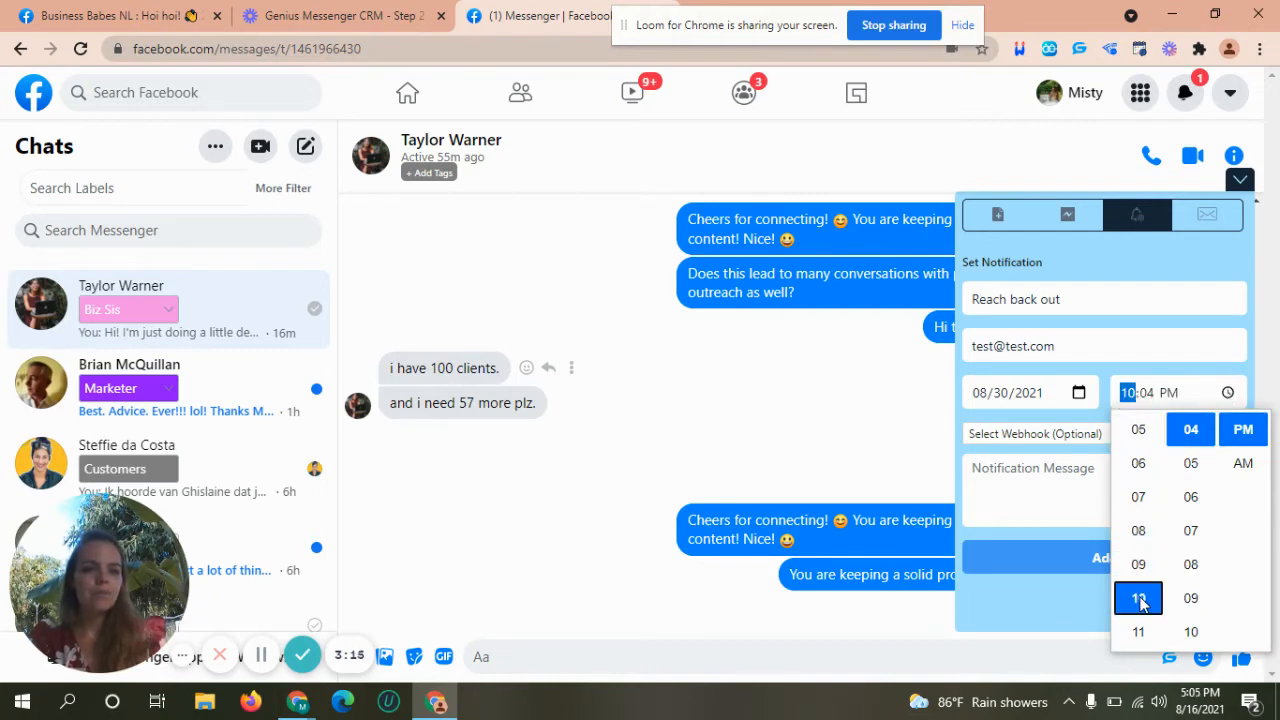
{"action": "left_click", "coordinate": [1198, 444]}
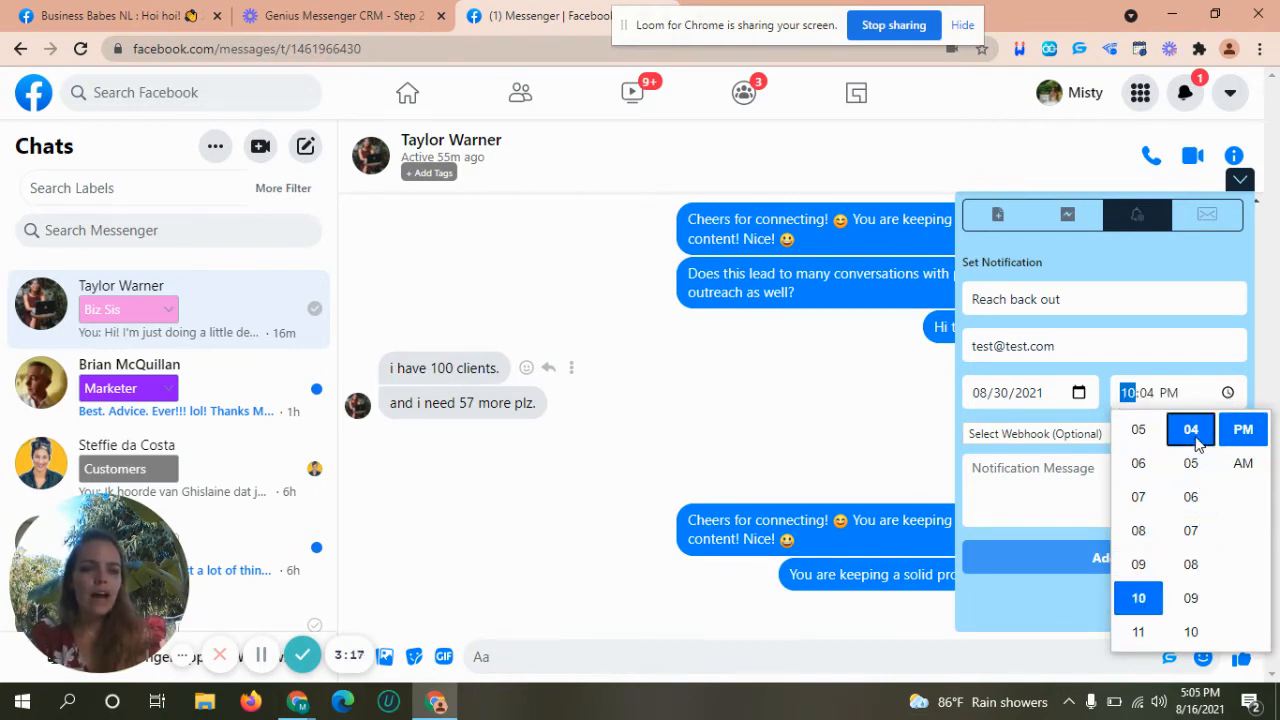
{"action": "key", "text": "Up"}
{"action": "key", "text": "Up"}
{"action": "key", "text": "Up"}
{"action": "key", "text": "Up"}
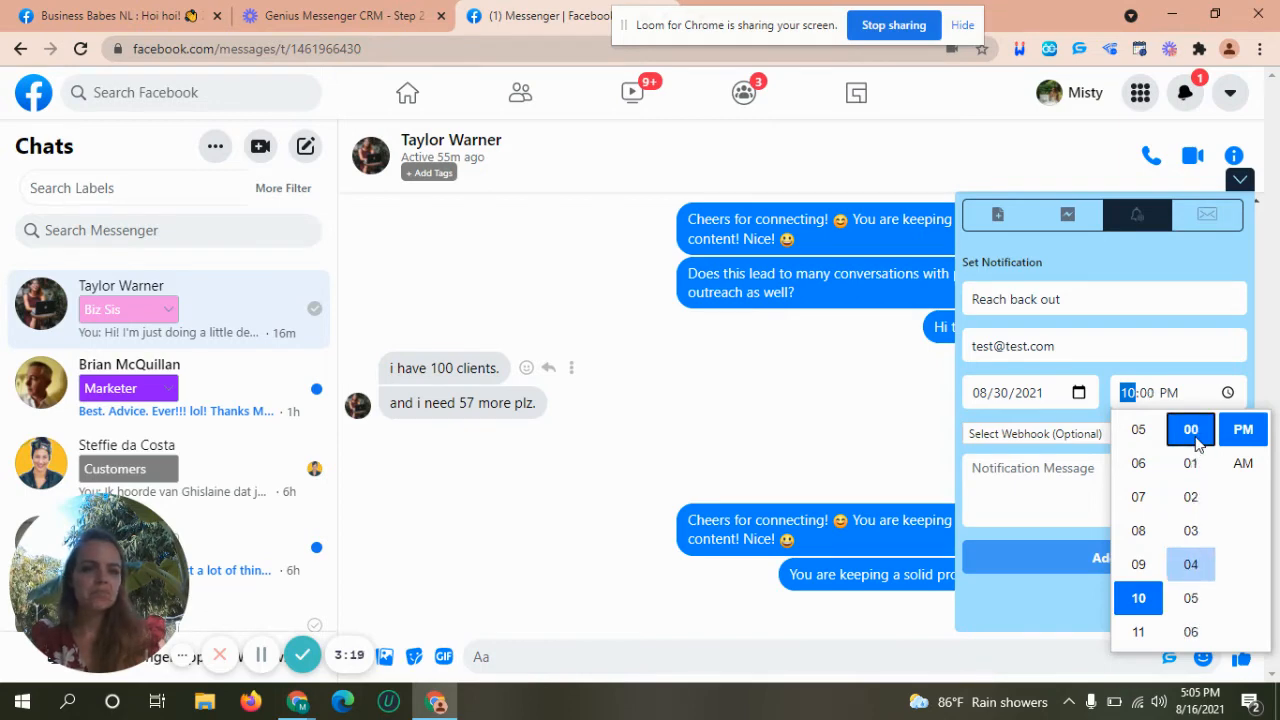
{"action": "left_click", "coordinate": [1243, 463]}
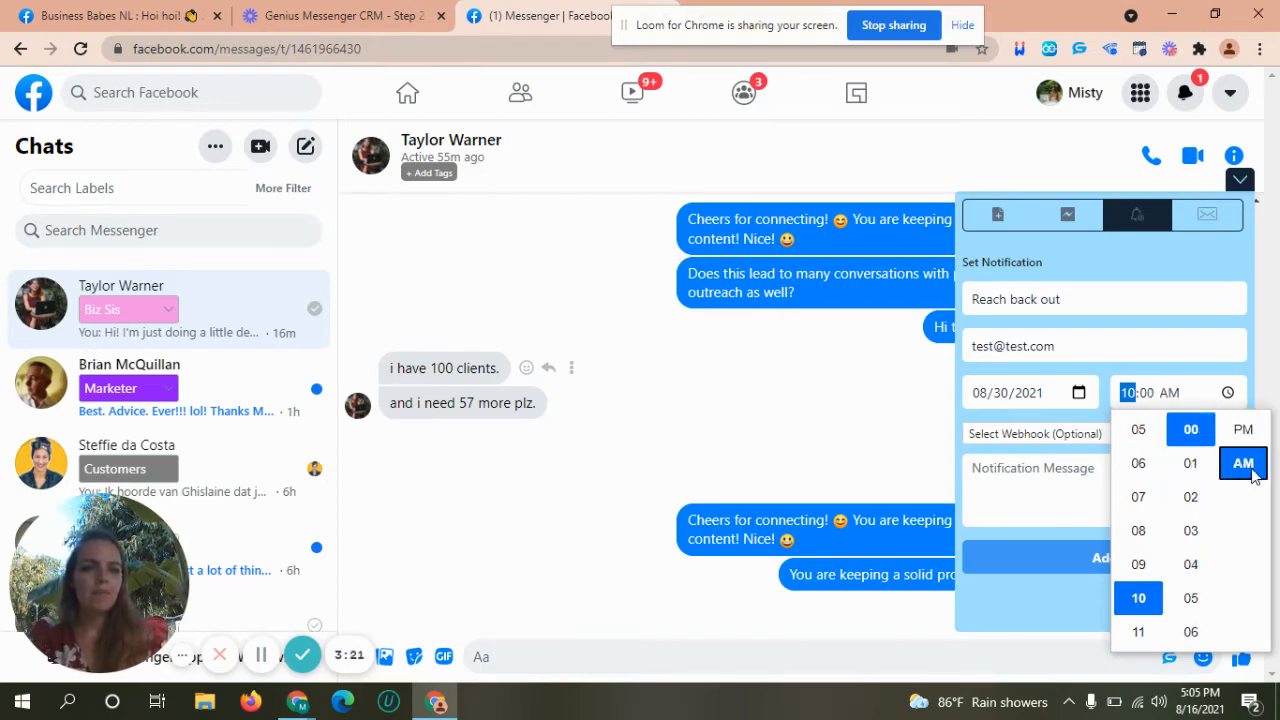
- Enter the notification message "Reach back out after 2 week camping trip. Maybe schedule a Zoom meeting." and add the notification
{"action": "left_click", "coordinate": [1017, 470]}
{"action": "left_click", "coordinate": [1020, 468]}
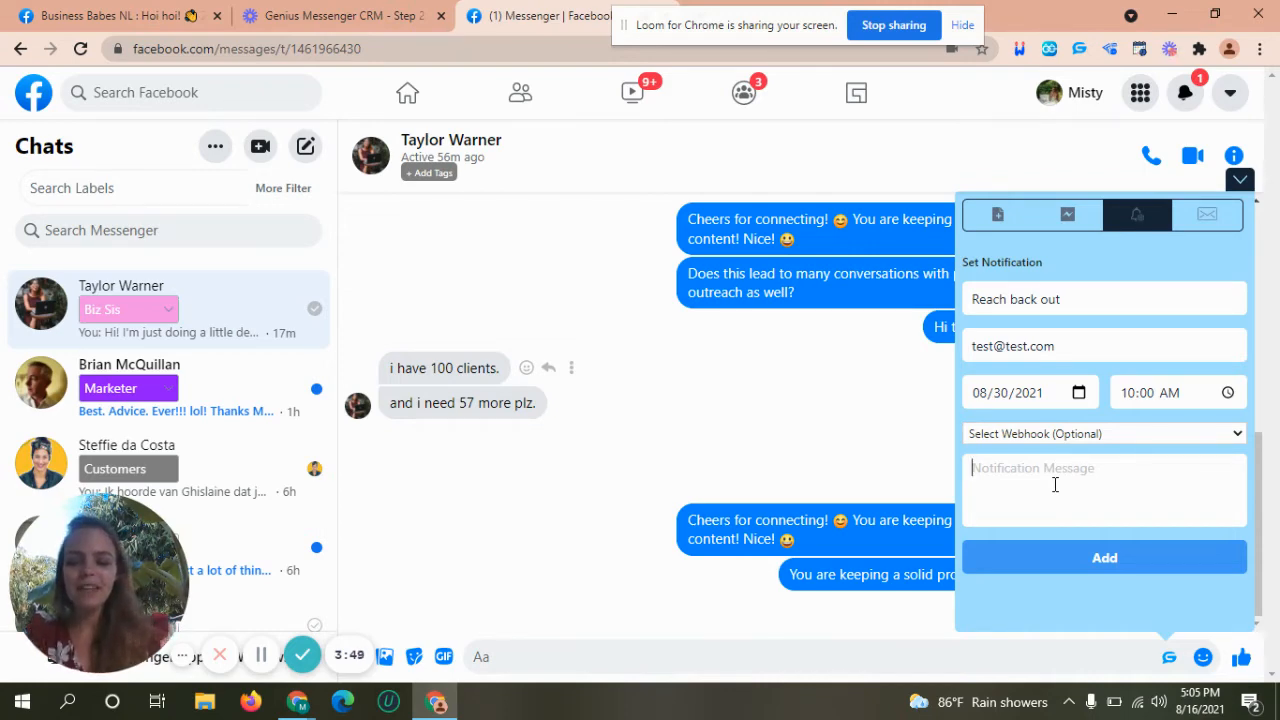
{"action": "type", "text": "Reach back out"}
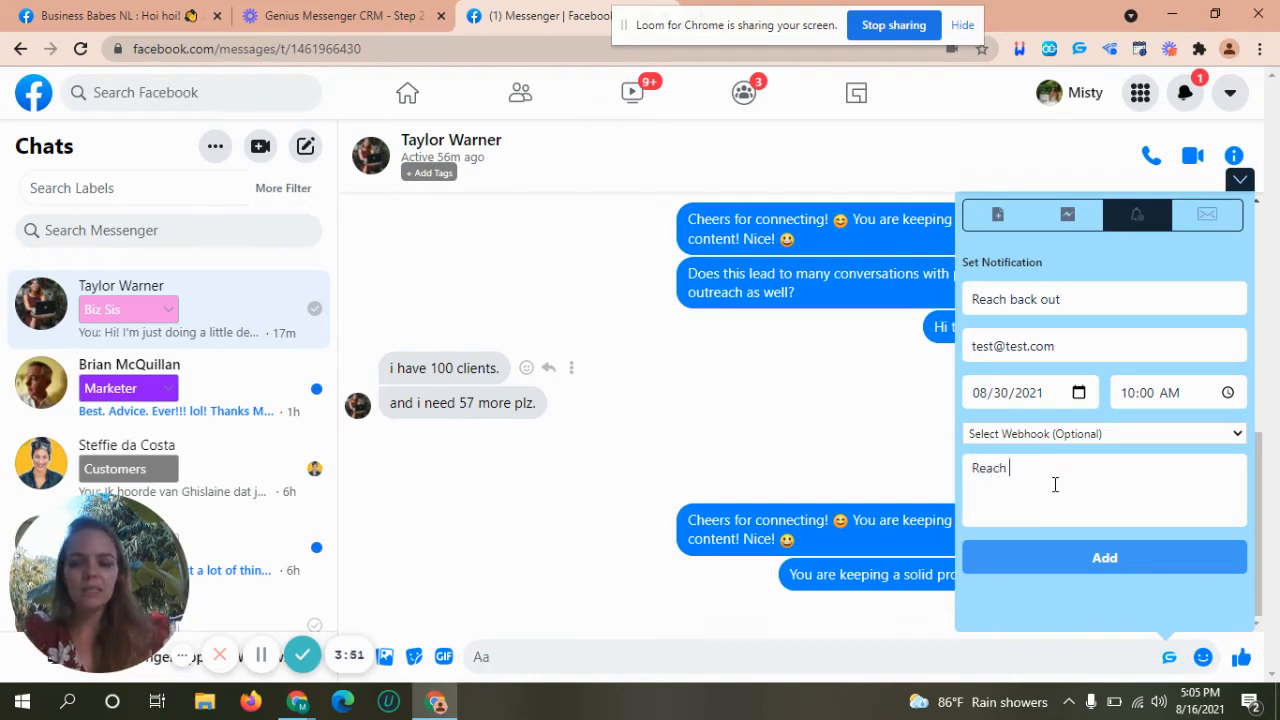
{"action": "type", "text": " af"}
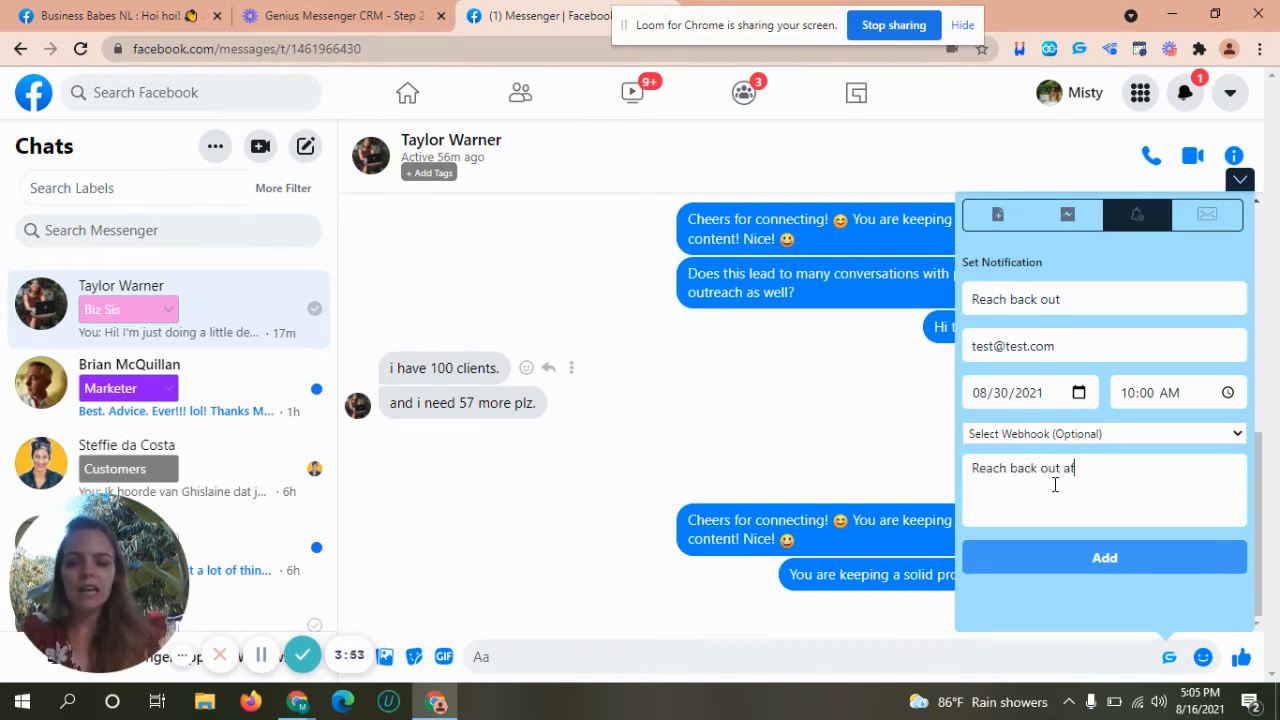
{"action": "type", "text": "ter 2 week c"}
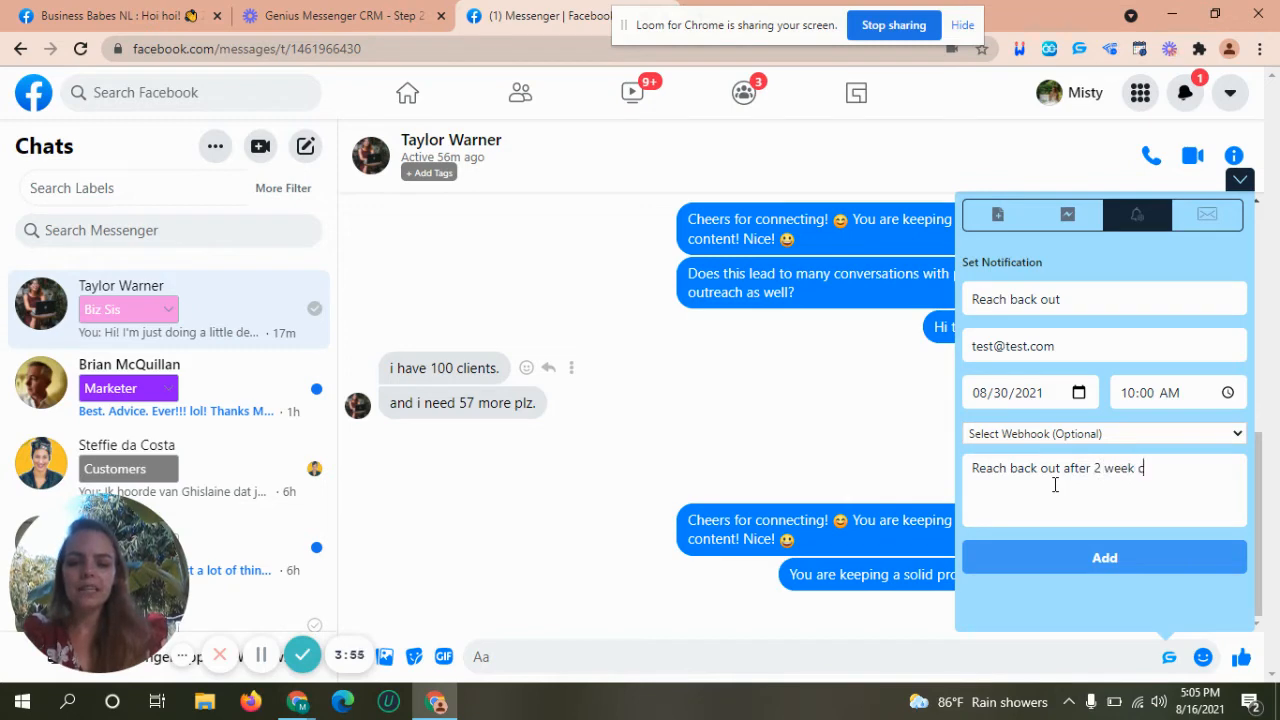
{"action": "type", "text": "amping tr"}
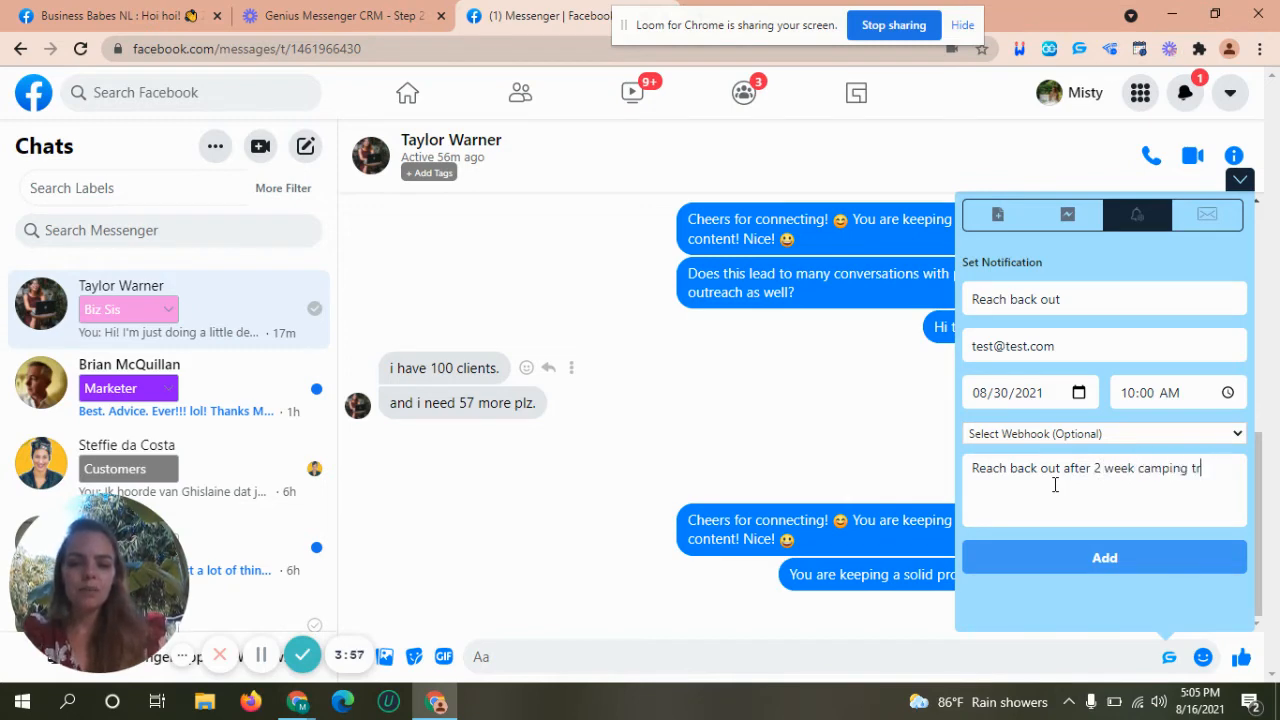
{"action": "type", "text": "ip."}
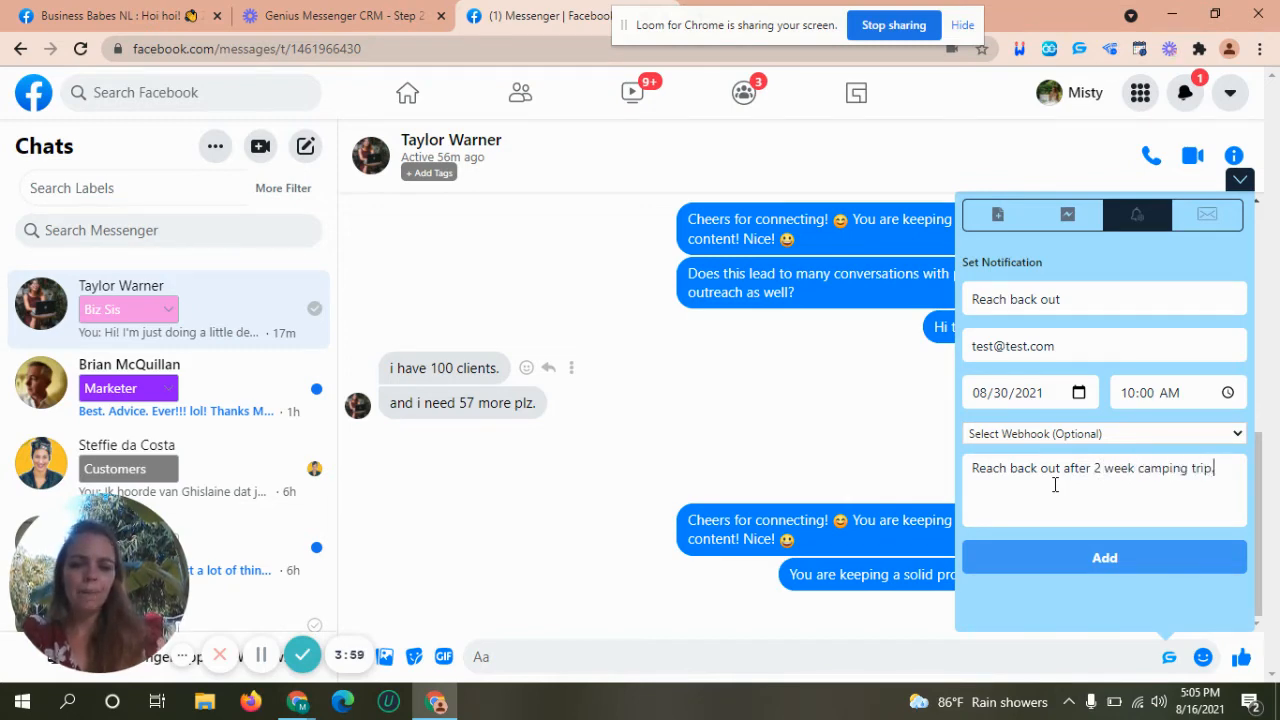
{"action": "type", "text": " Maybe sch"}
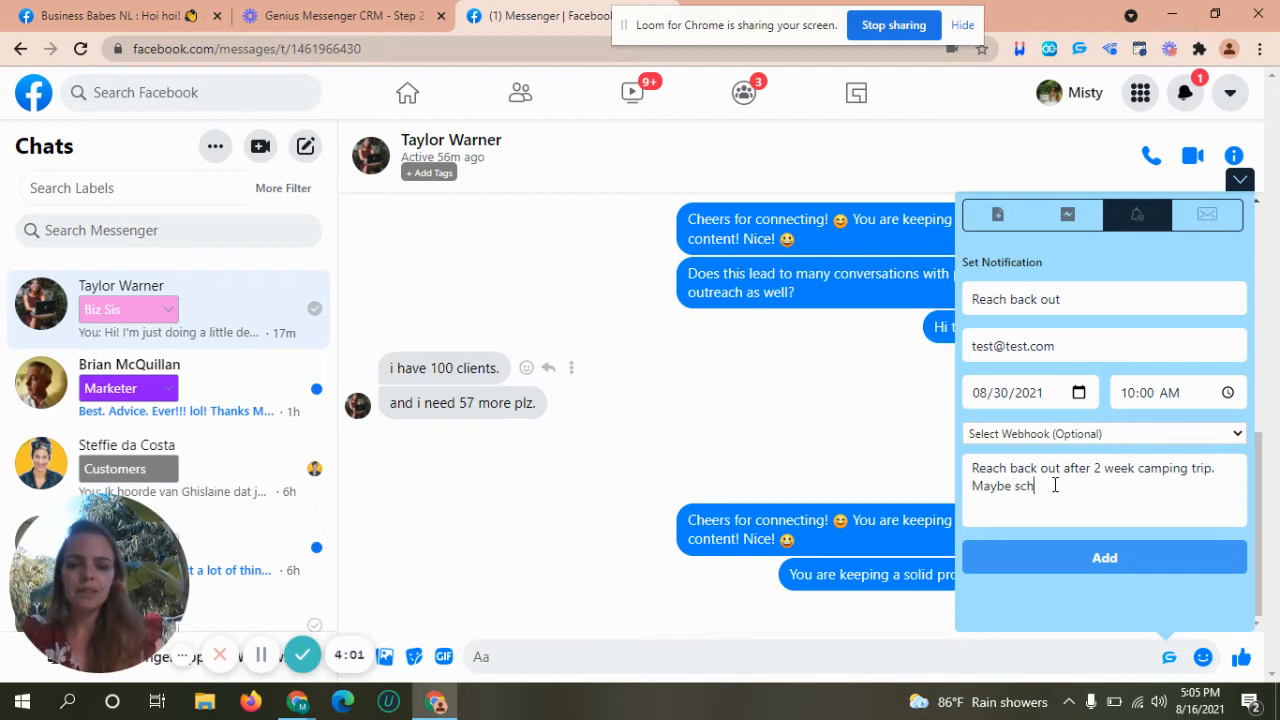
{"action": "type", "text": "edule a "}
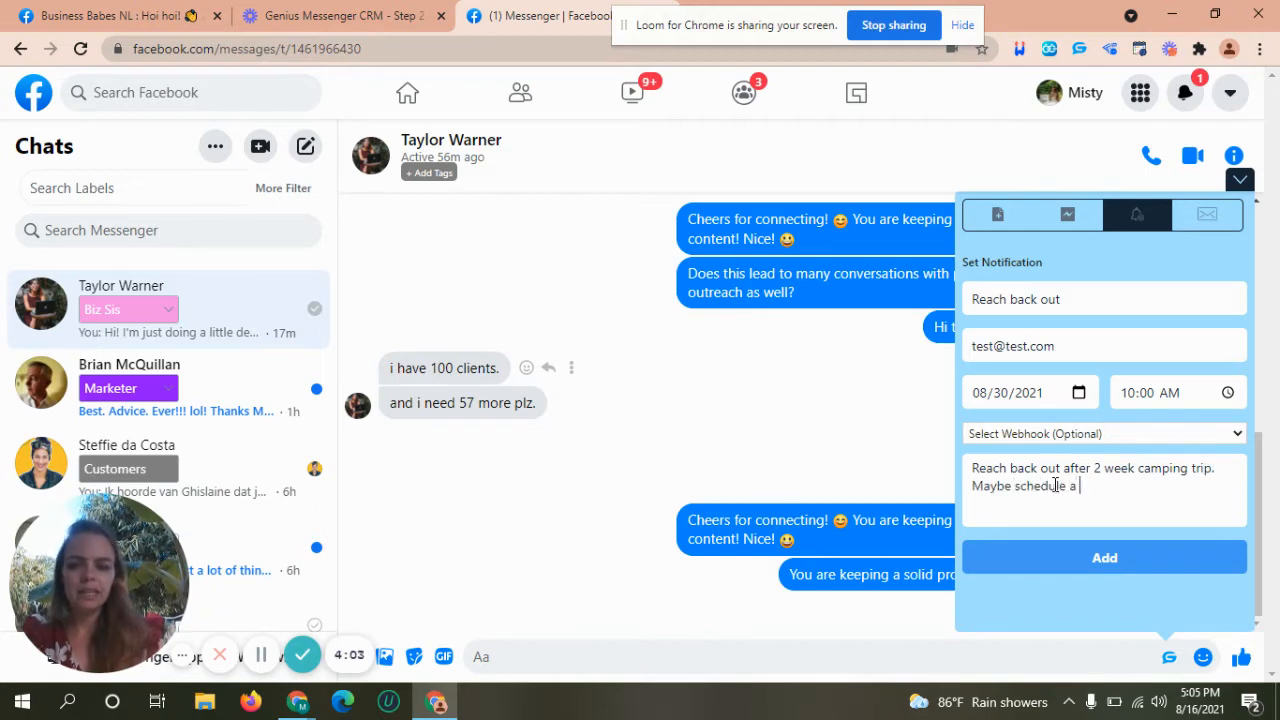
{"action": "type", "text": "Zoom meeti"}
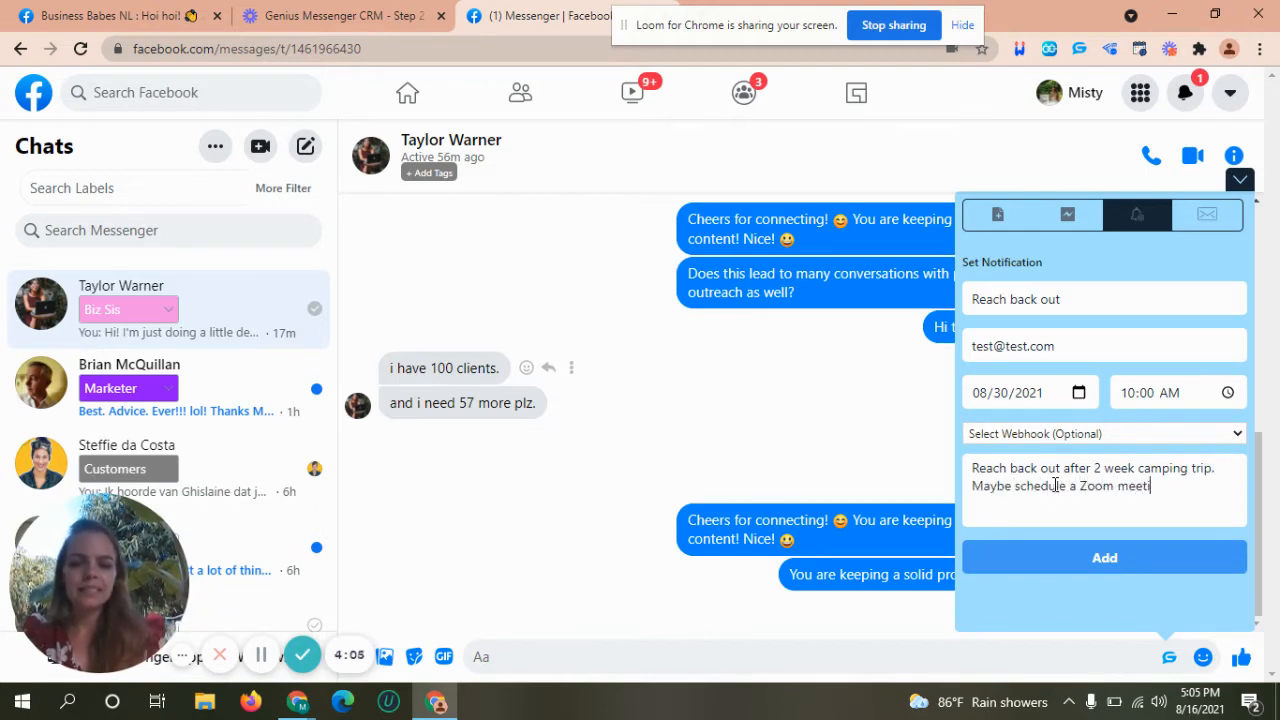
{"action": "type", "text": "ng."}
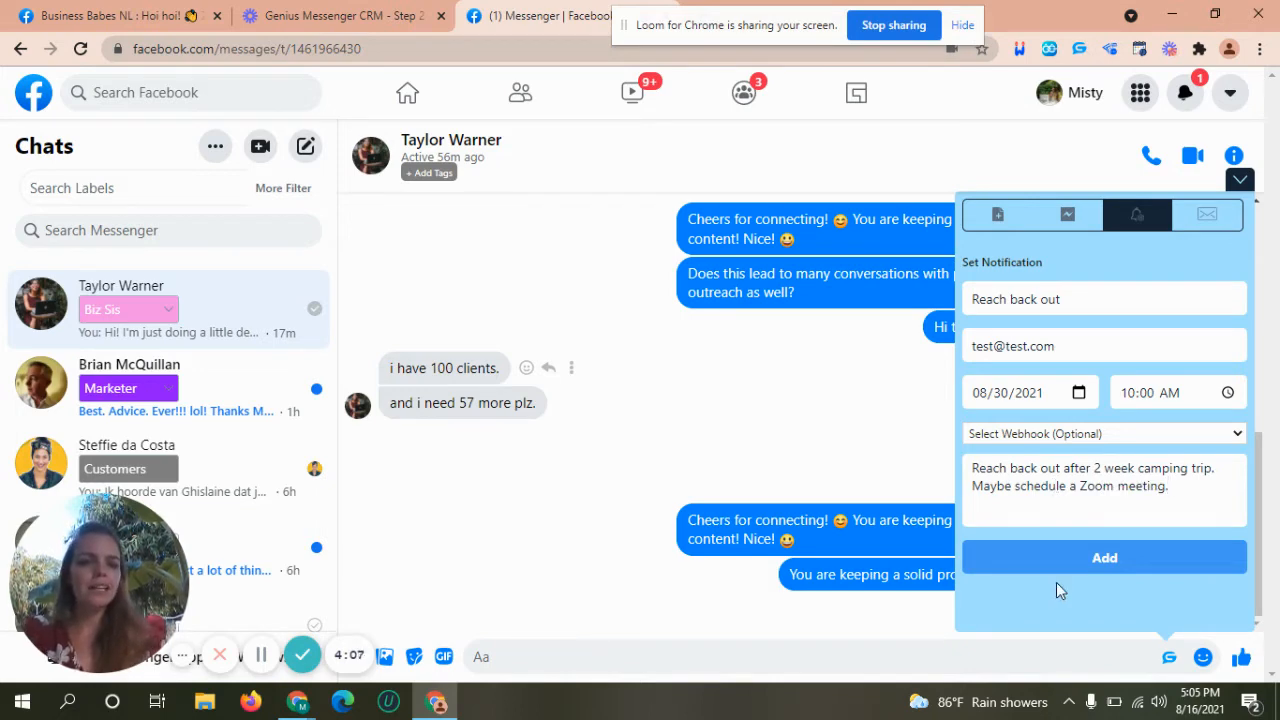
{"action": "left_click", "coordinate": [1100, 562]}
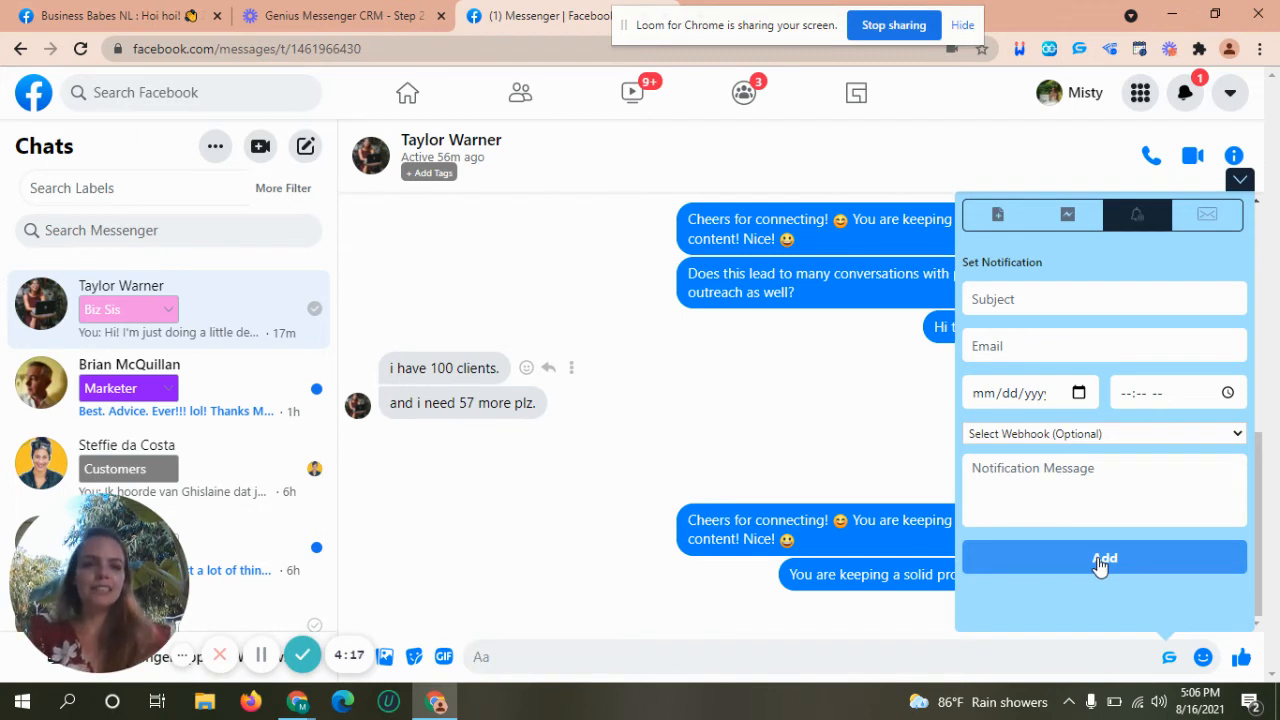
- Open the "#NAME# Cheers" message template and look through its messages
{"action": "left_click", "coordinate": [1068, 218]}
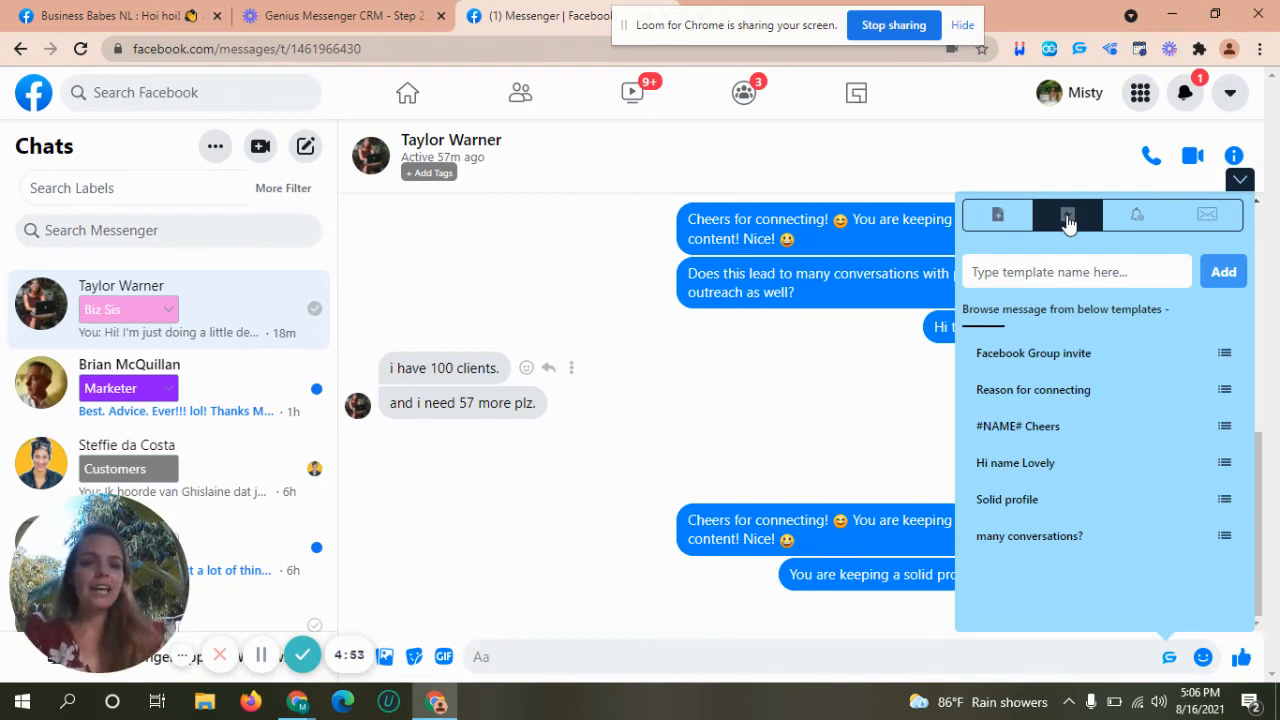
{"action": "left_click", "coordinate": [1078, 440]}
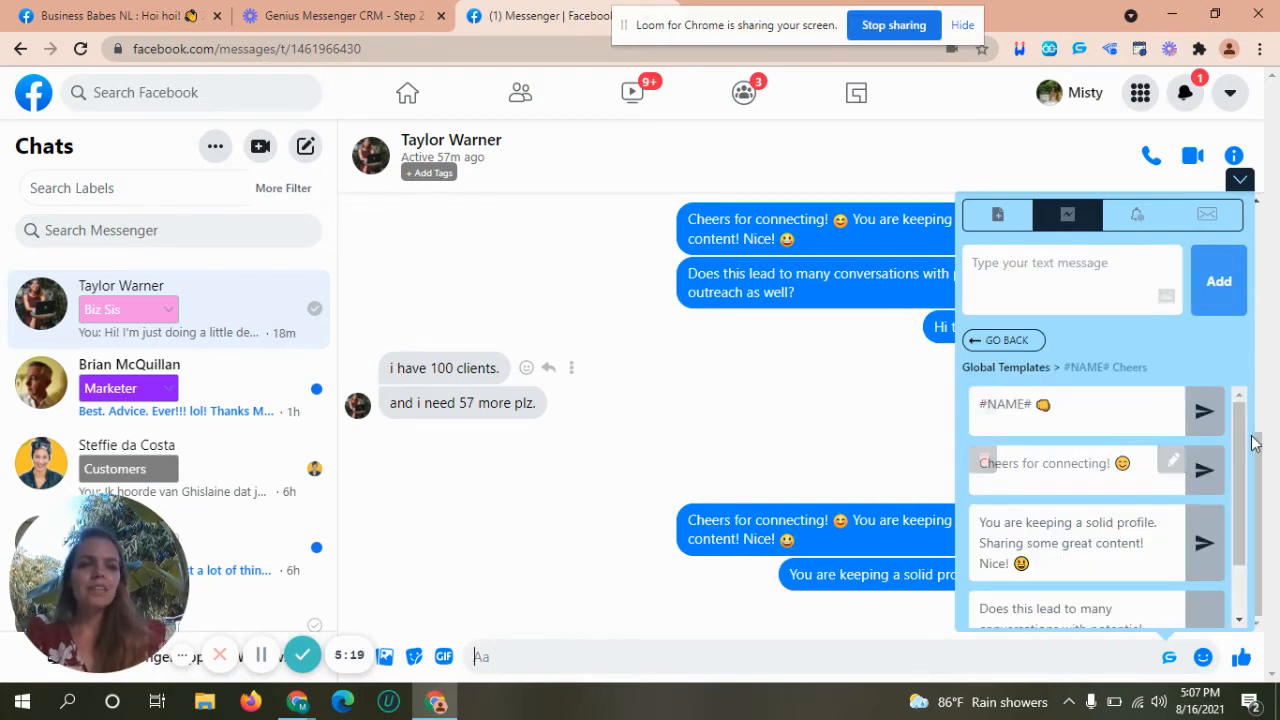
{"action": "scroll", "coordinate": [1238, 432], "scroll_direction": "down", "scroll_amount": 1}
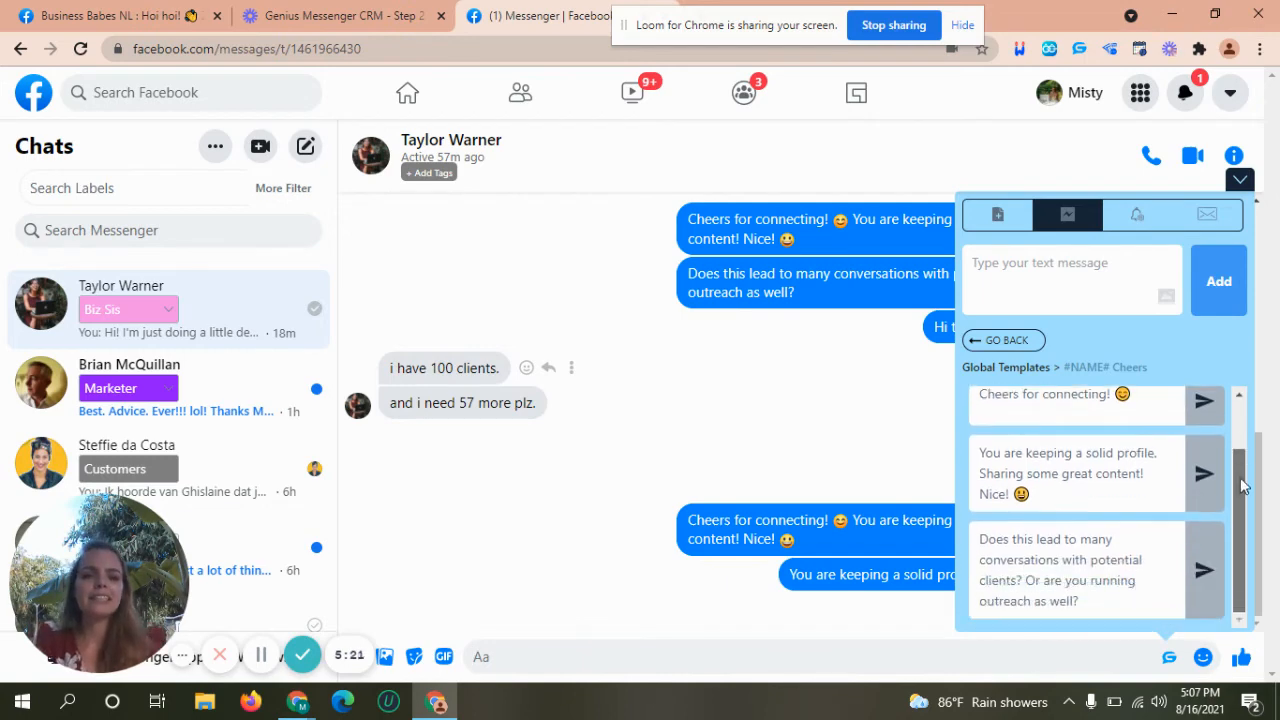
{"action": "scroll", "coordinate": [1240, 430], "scroll_direction": "up", "scroll_amount": 1}
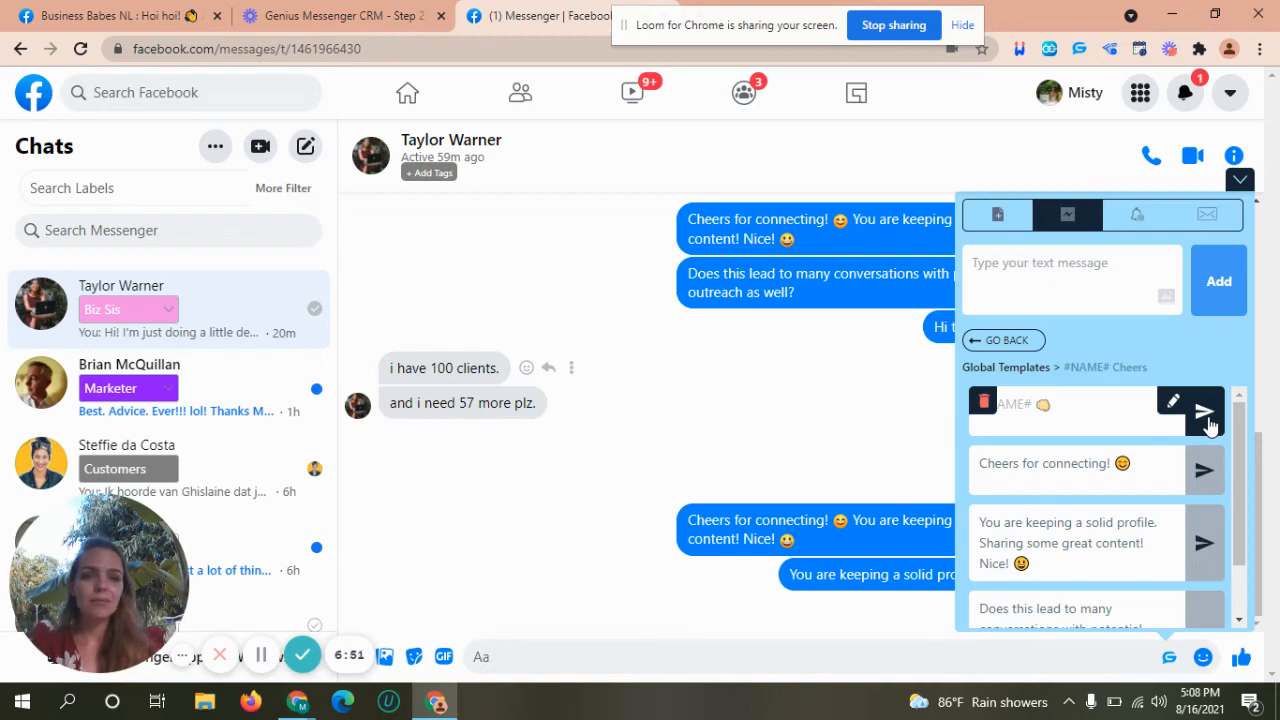
- Insert the template's #NAME# greeting into the chat, replace its fist emoji with ":)", and send it
{"action": "left_click", "coordinate": [1210, 425]}
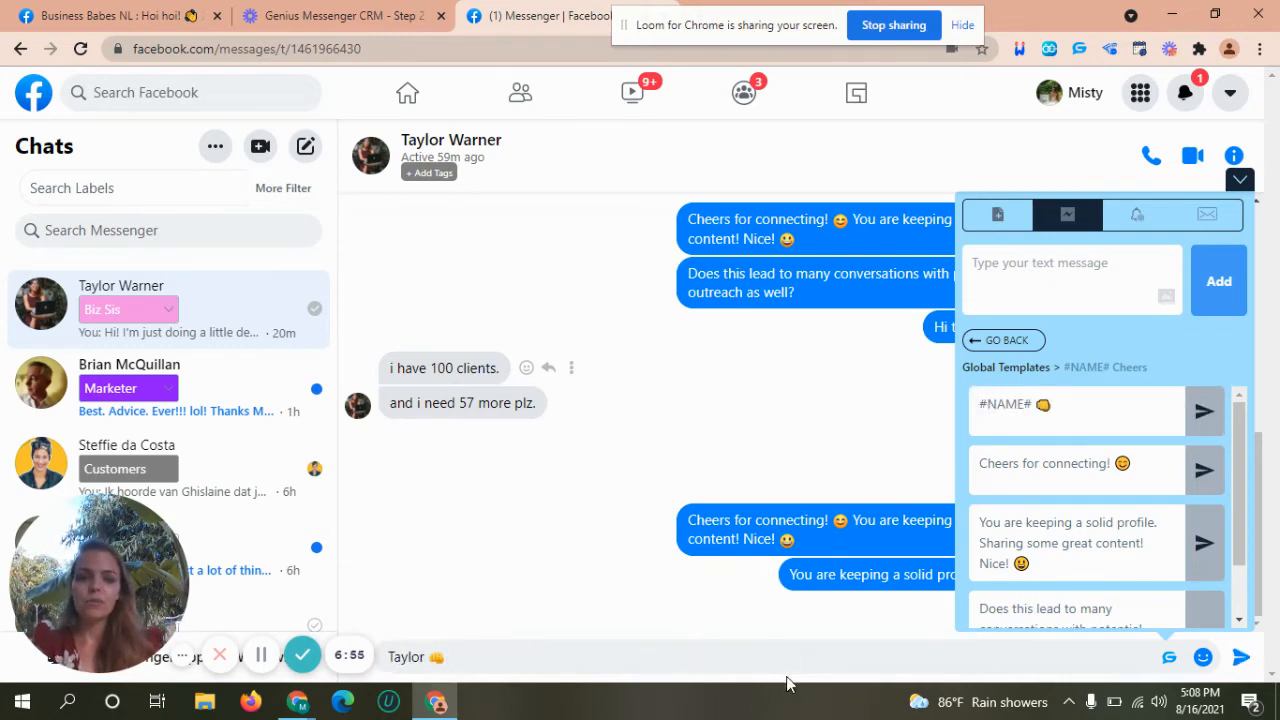
{"action": "left_click", "coordinate": [485, 657]}
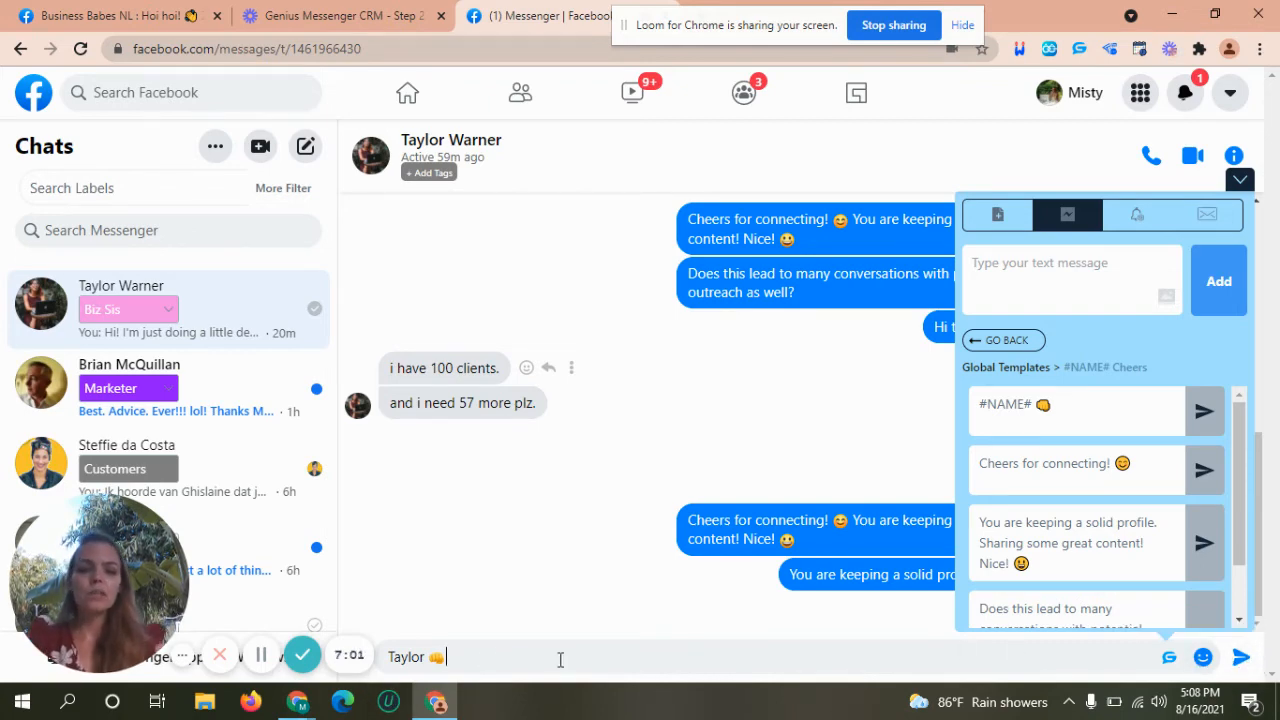
{"action": "key", "text": "BackSpace"}
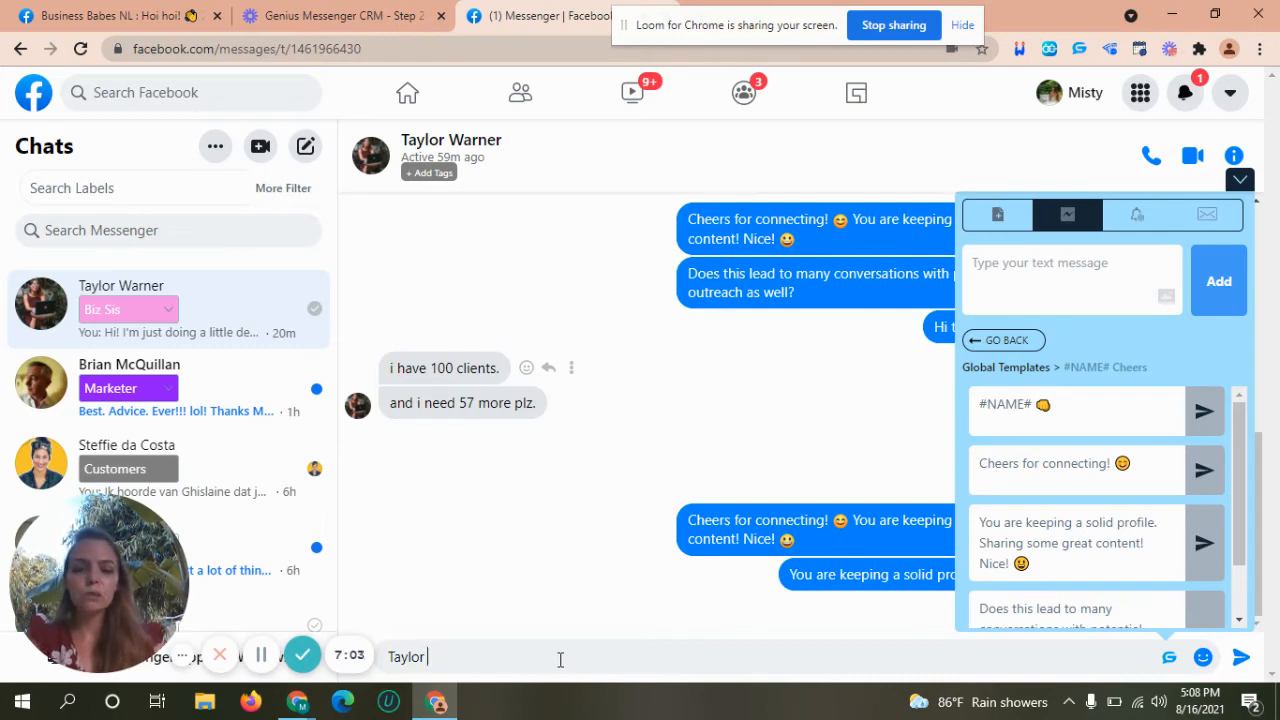
{"action": "type", "text": ":)"}
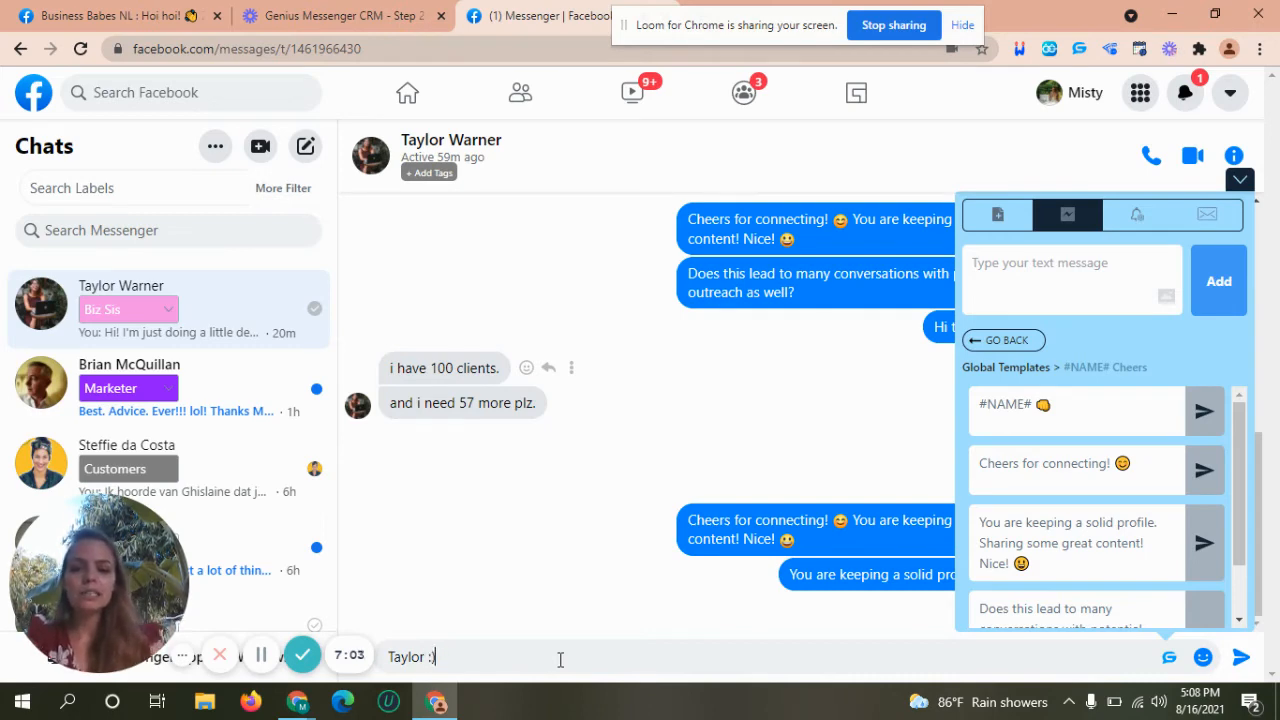
{"action": "left_click", "coordinate": [1247, 660]}
- Combine the "Cheers for connecting!", "You are keeping a solid profile" and "Does this lead to many conversations" template messages and send them as one
{"action": "left_click", "coordinate": [1205, 473]}
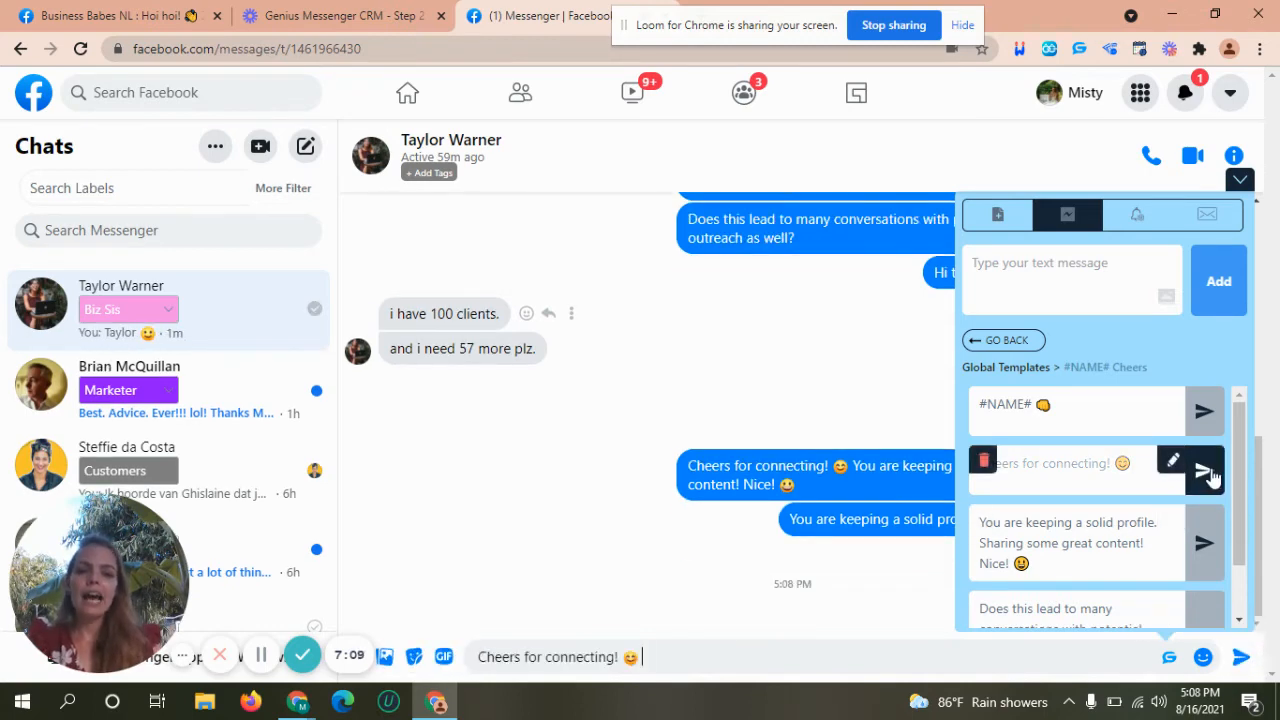
{"action": "left_click", "coordinate": [1203, 545]}
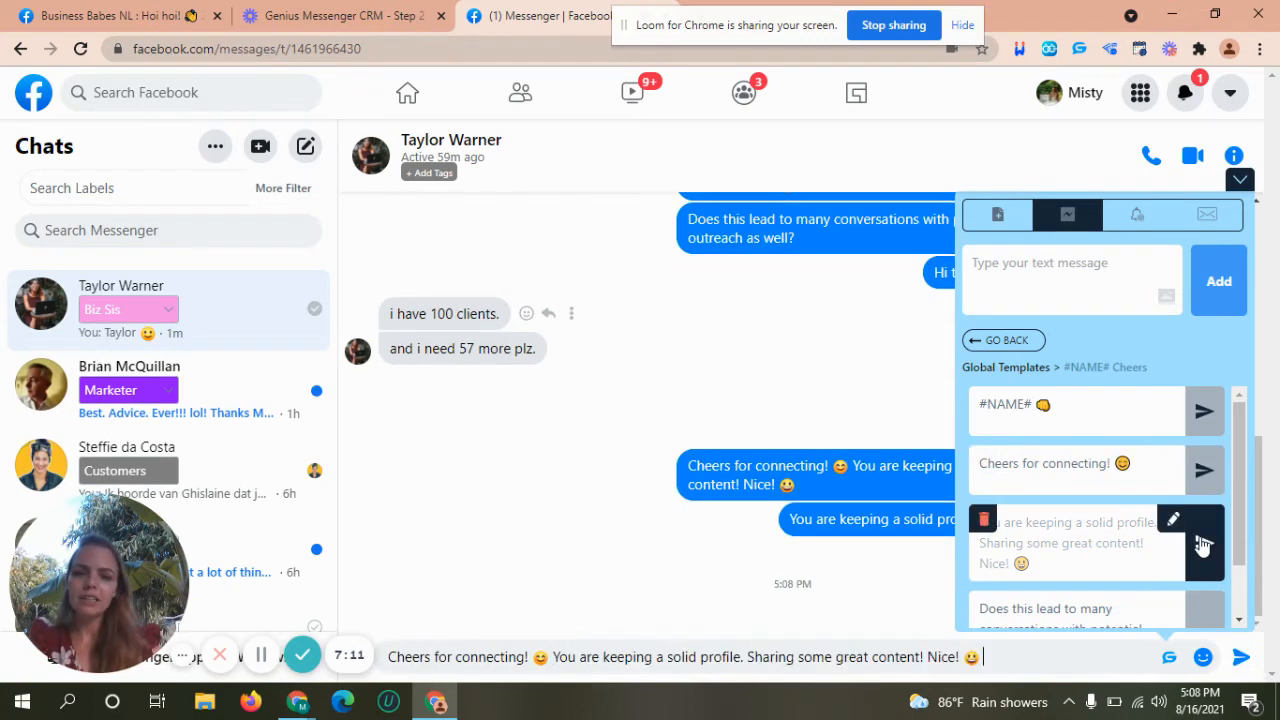
{"action": "left_click", "coordinate": [1204, 606]}
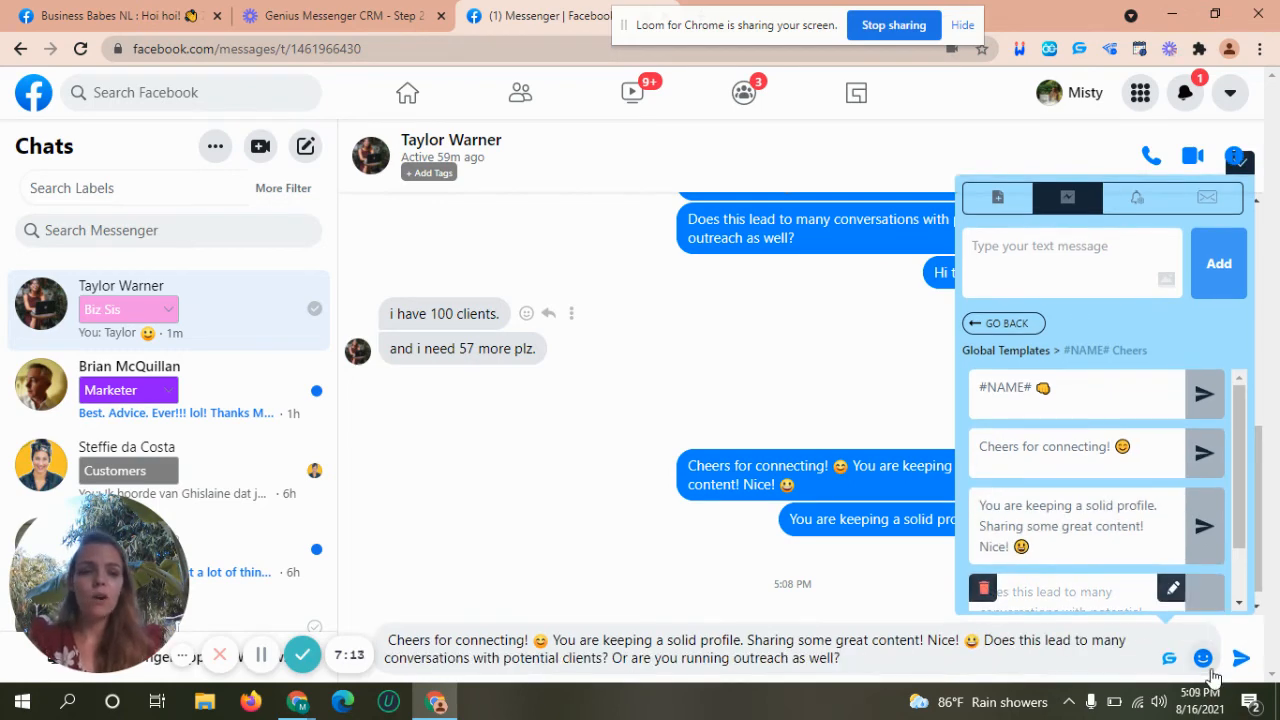
{"action": "left_click", "coordinate": [1240, 658]}
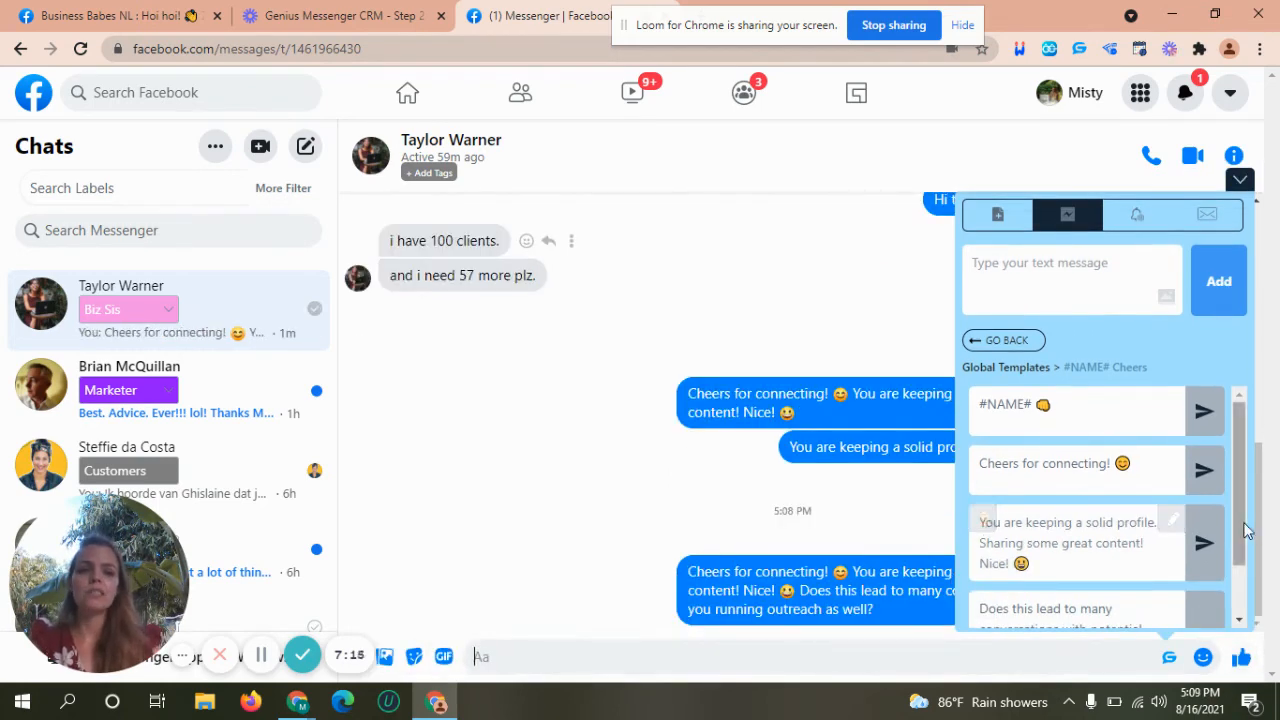
- Send the template message "Does this lead to many conversations with potential clients? Or are you running outreach as well?" on its own
{"action": "scroll", "coordinate": [1247, 531], "scroll_direction": "down", "scroll_amount": 1}
{"action": "left_click", "coordinate": [1204, 571]}
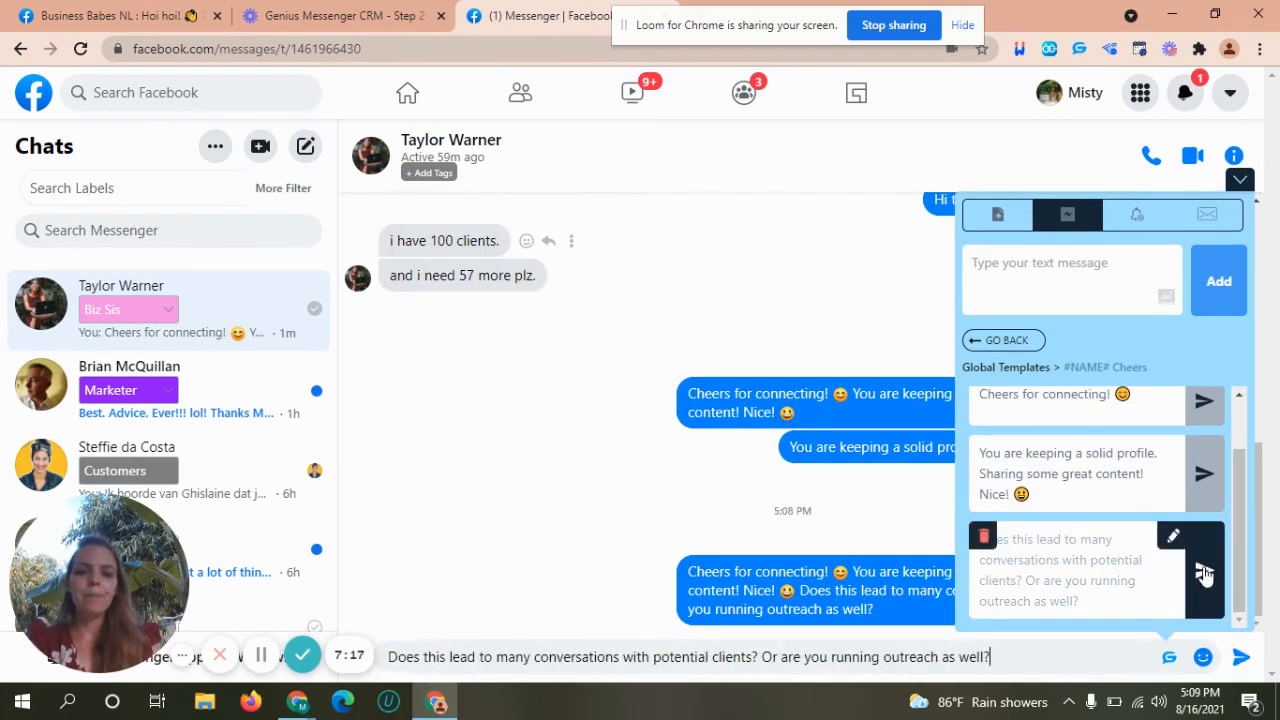
{"action": "left_click", "coordinate": [1240, 657]}
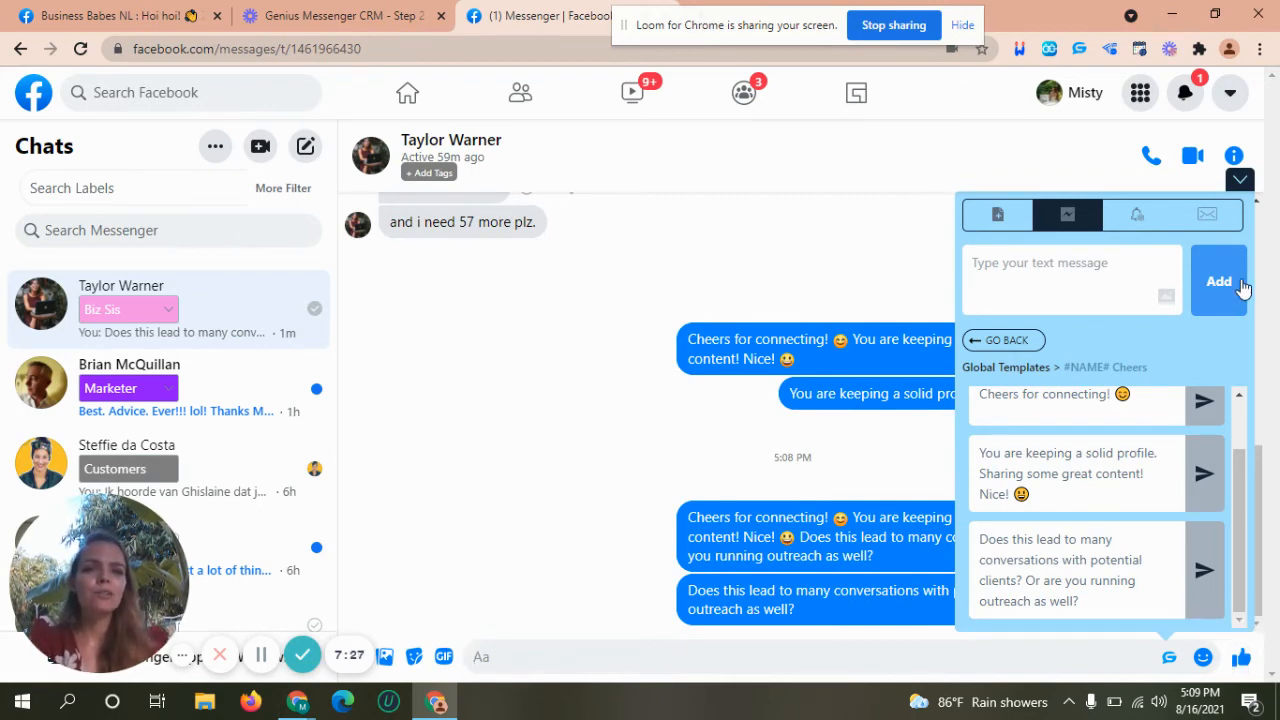
- Open the Global Templates page in the Genius Messenger CRM extension's message backend
{"action": "left_click", "coordinate": [1077, 56]}
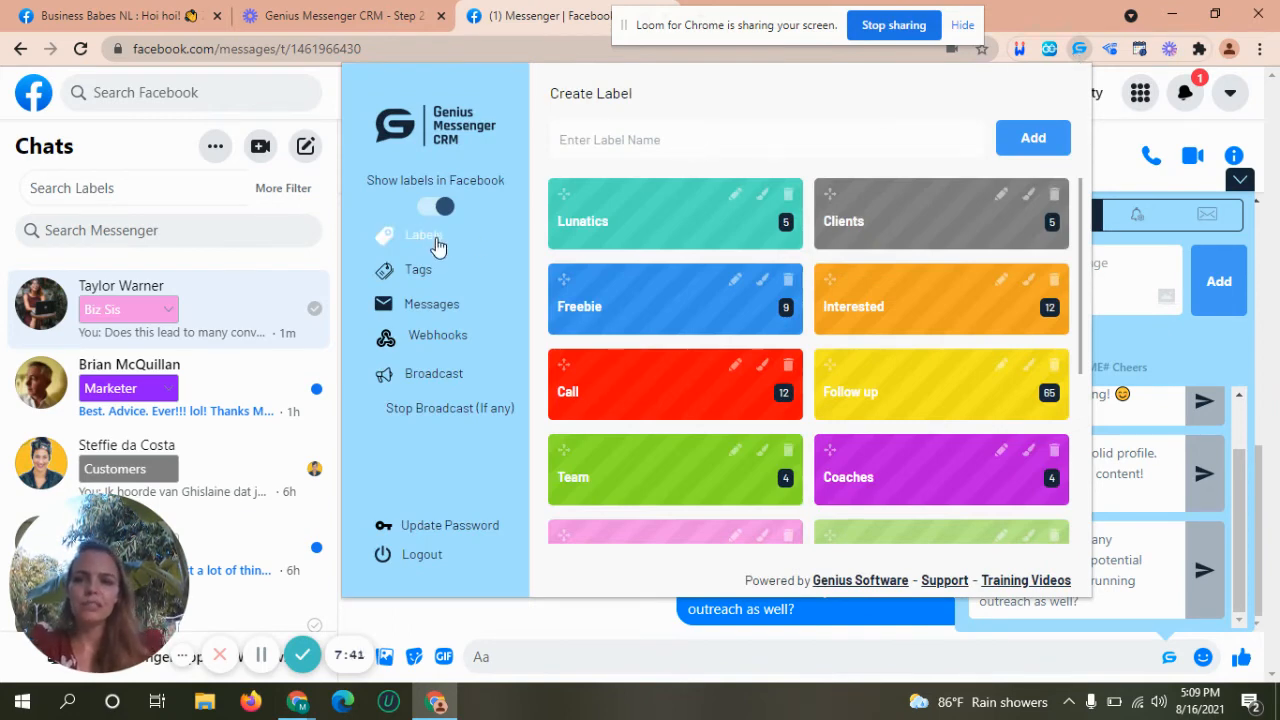
{"action": "left_click", "coordinate": [413, 314]}
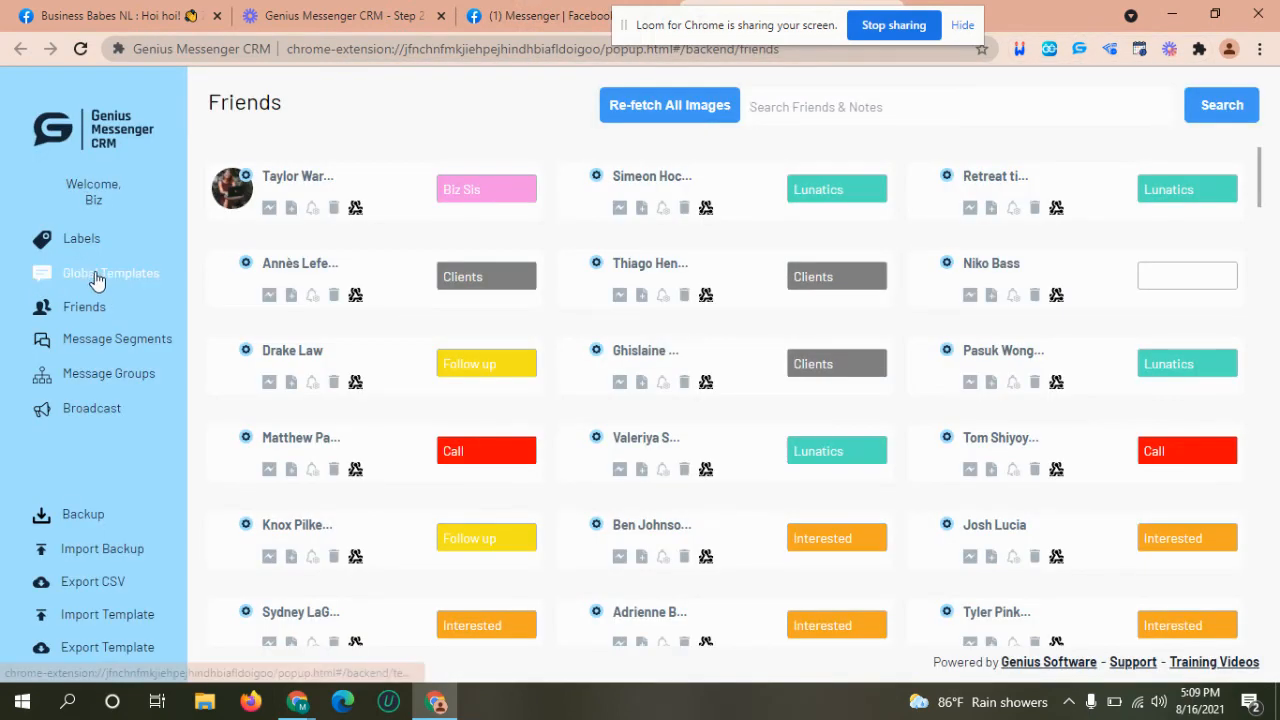
{"action": "left_click", "coordinate": [95, 272]}
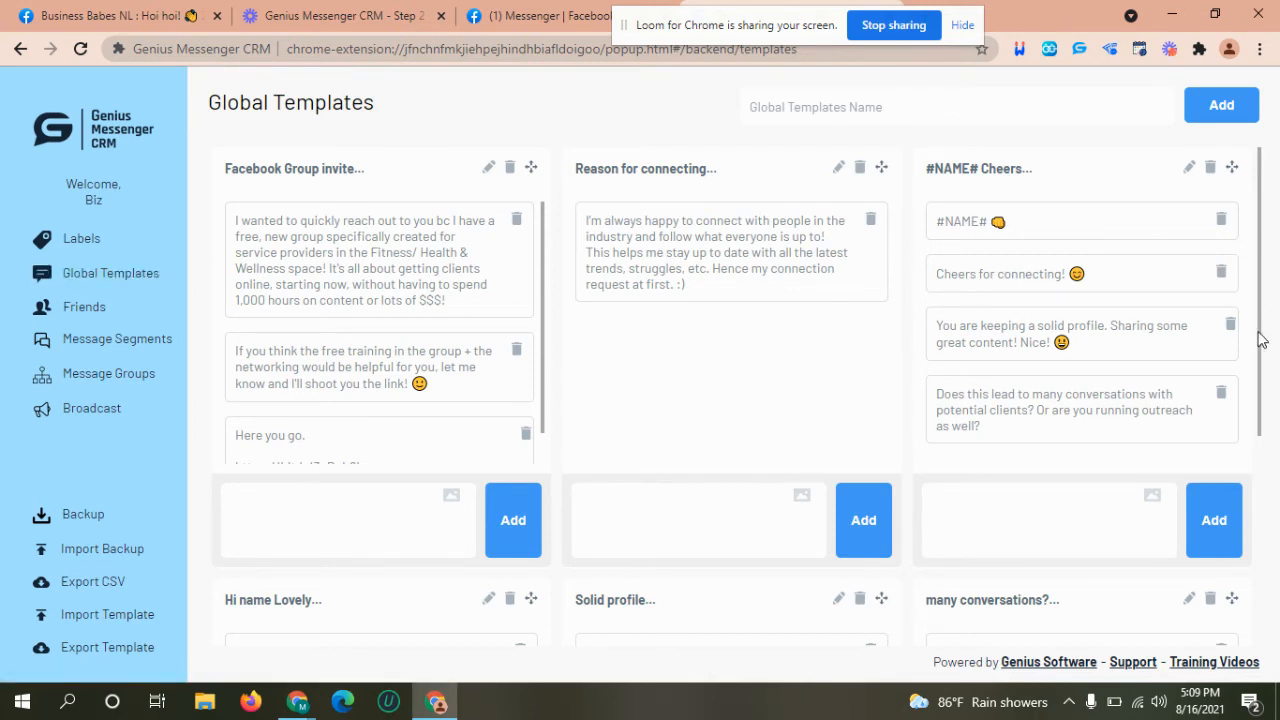
- Create a new global template named "Test"
{"action": "left_click_drag", "start_coordinate": [1263, 341], "coordinate": [1272, 264]}
{"action": "left_click", "coordinate": [781, 107]}
{"action": "left_click", "coordinate": [781, 107]}
{"action": "type", "text": "Test"}
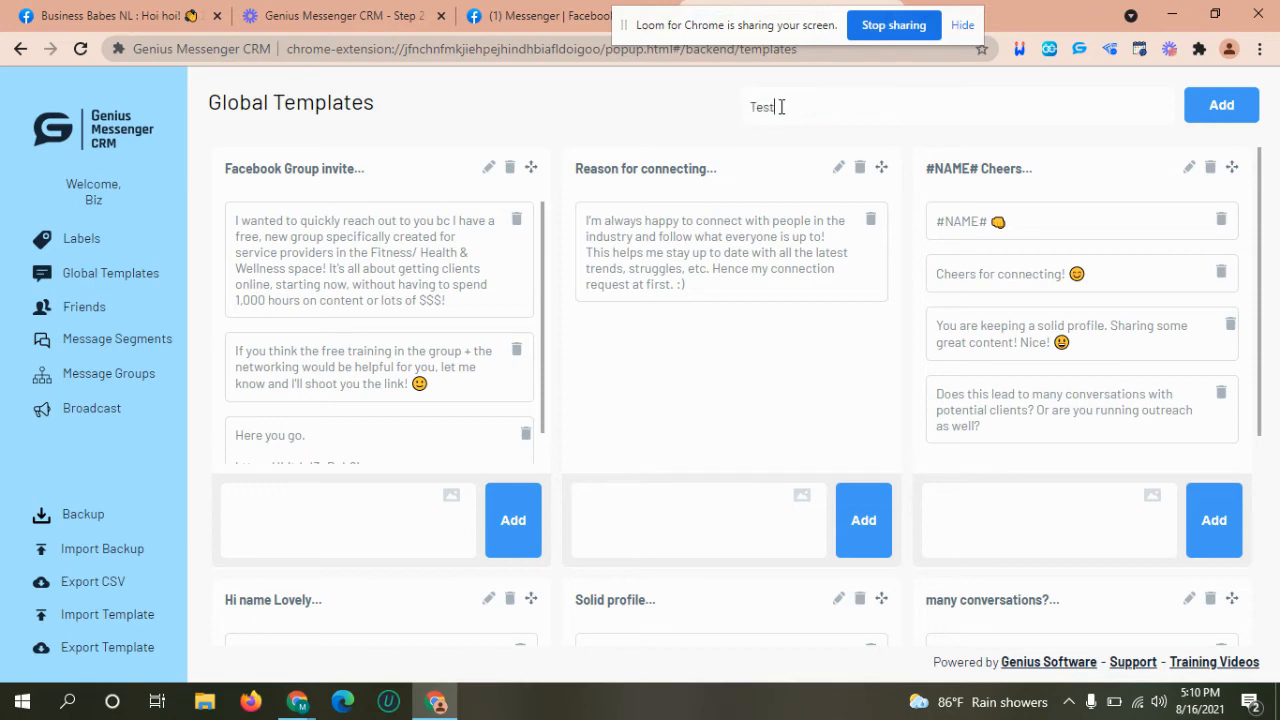
{"action": "left_click", "coordinate": [1224, 107]}
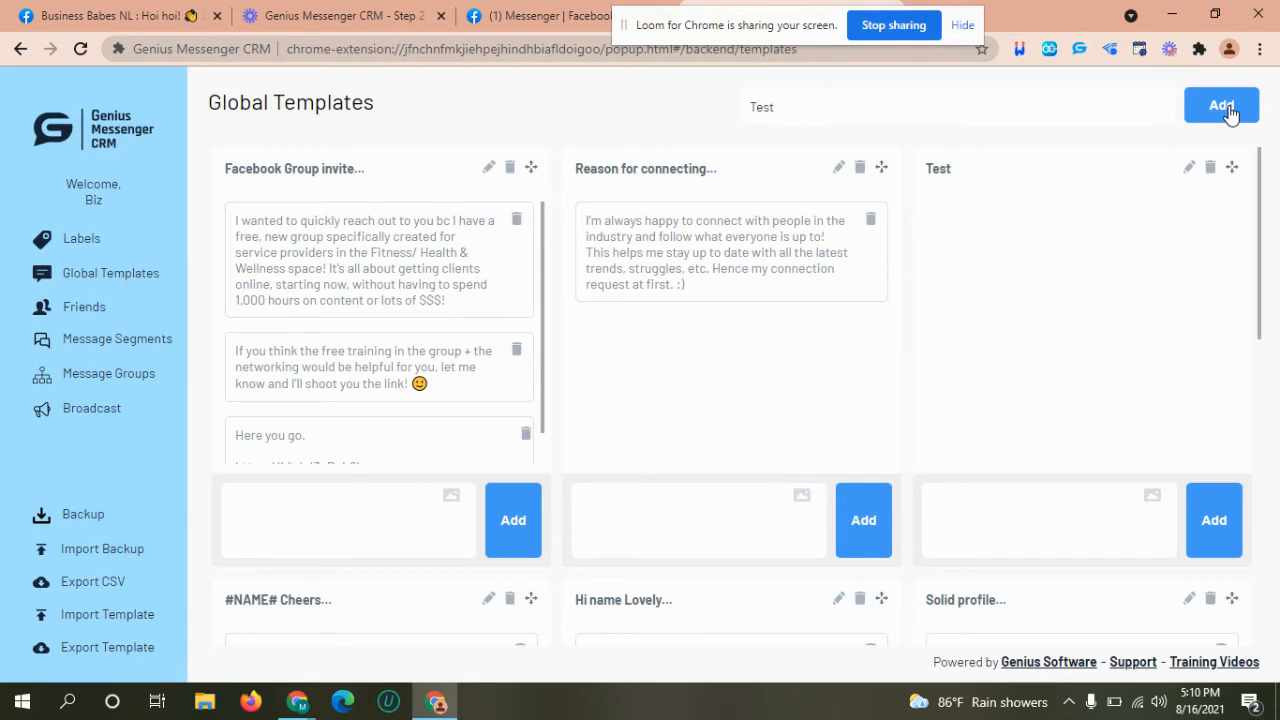
- View the emoticon picker and the image file chooser for the Test template's message, closing both without choosing anything
{"action": "left_click", "coordinate": [1002, 514]}
{"action": "left_click", "coordinate": [949, 472]}
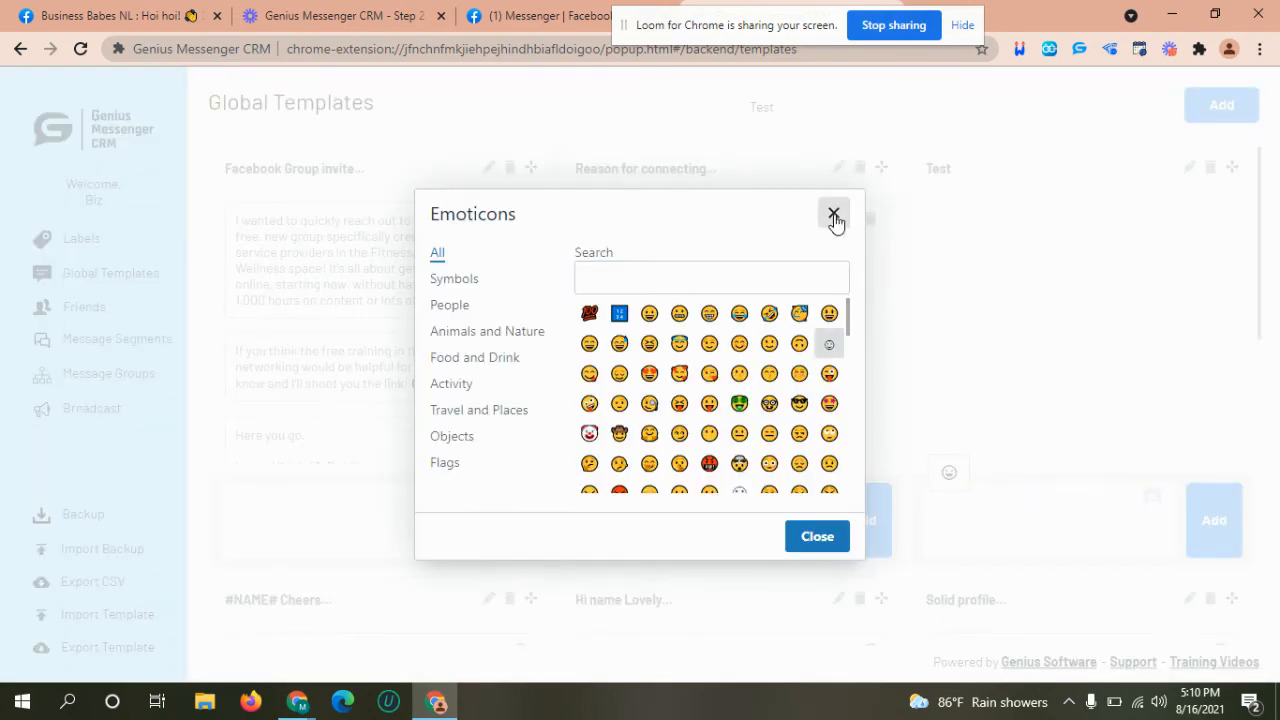
{"action": "left_click", "coordinate": [834, 213]}
{"action": "left_click", "coordinate": [1153, 497]}
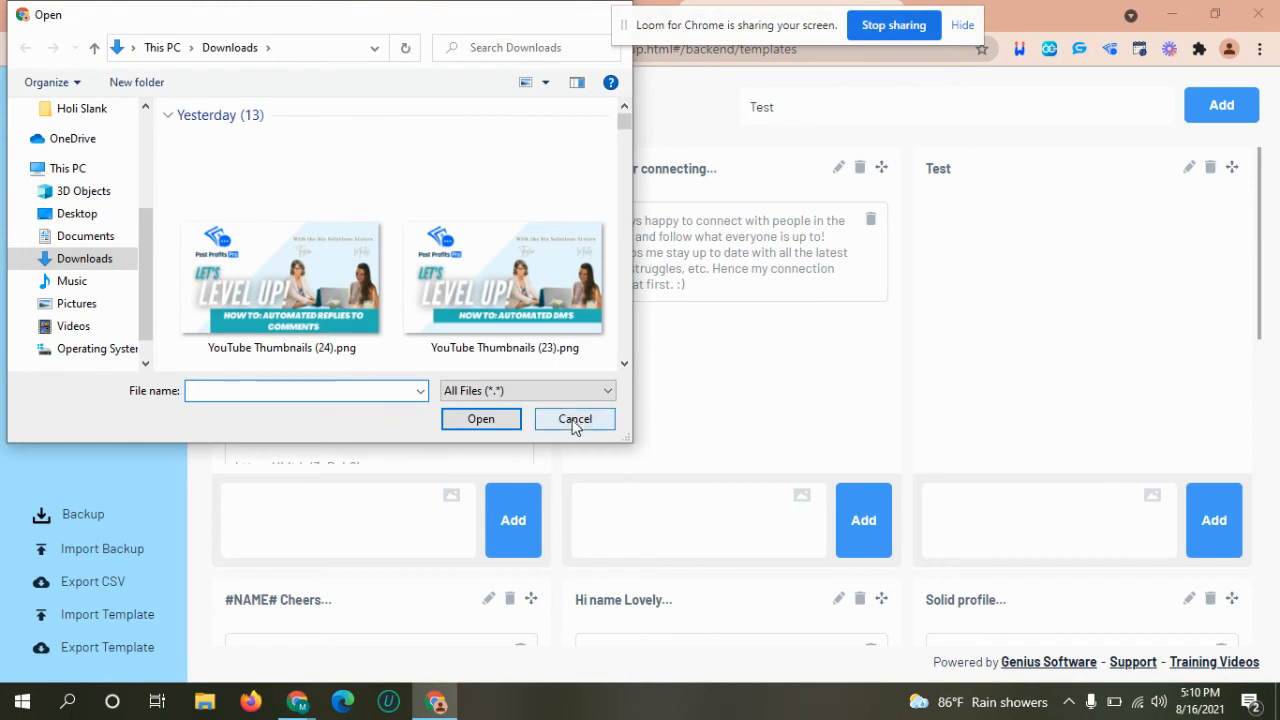
{"action": "left_click", "coordinate": [575, 419]}
- Add the message "Hi #NAME#," to the Test template
{"action": "left_click", "coordinate": [991, 526]}
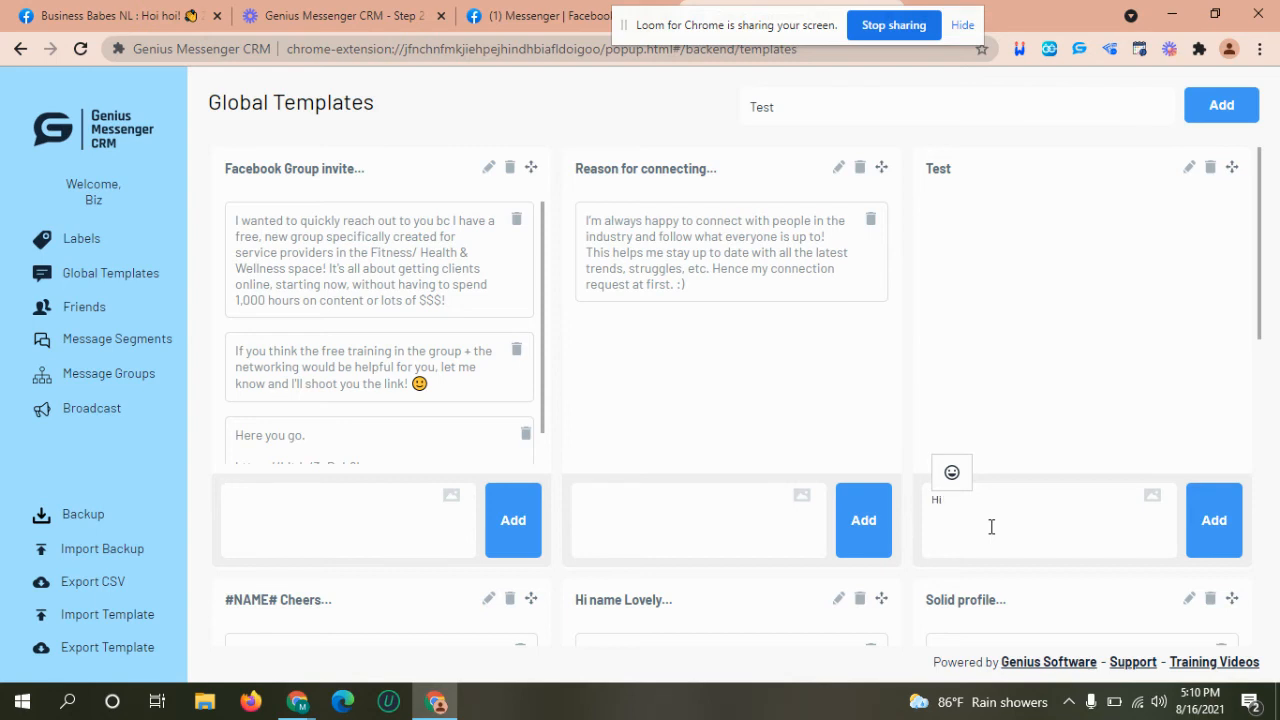
{"action": "type", "text": "#NAME#,"}
{"action": "left_click", "coordinate": [1210, 520]}
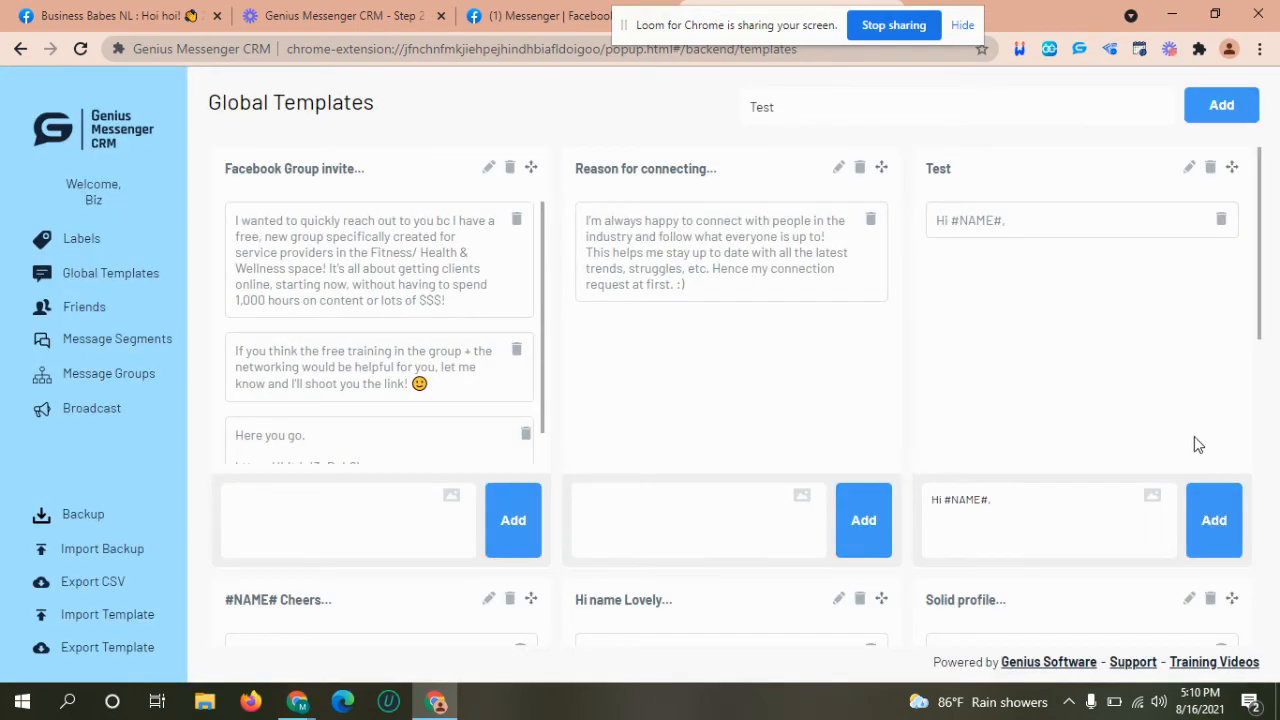
- Add a second message, "I really appreciate you as a loyal customer.", to the Test template
{"action": "left_click_drag", "start_coordinate": [1033, 508], "coordinate": [929, 505]}
{"action": "key", "text": "BackSpace"}
{"action": "type", "text": "I really appreciate you as a loyal customer."}
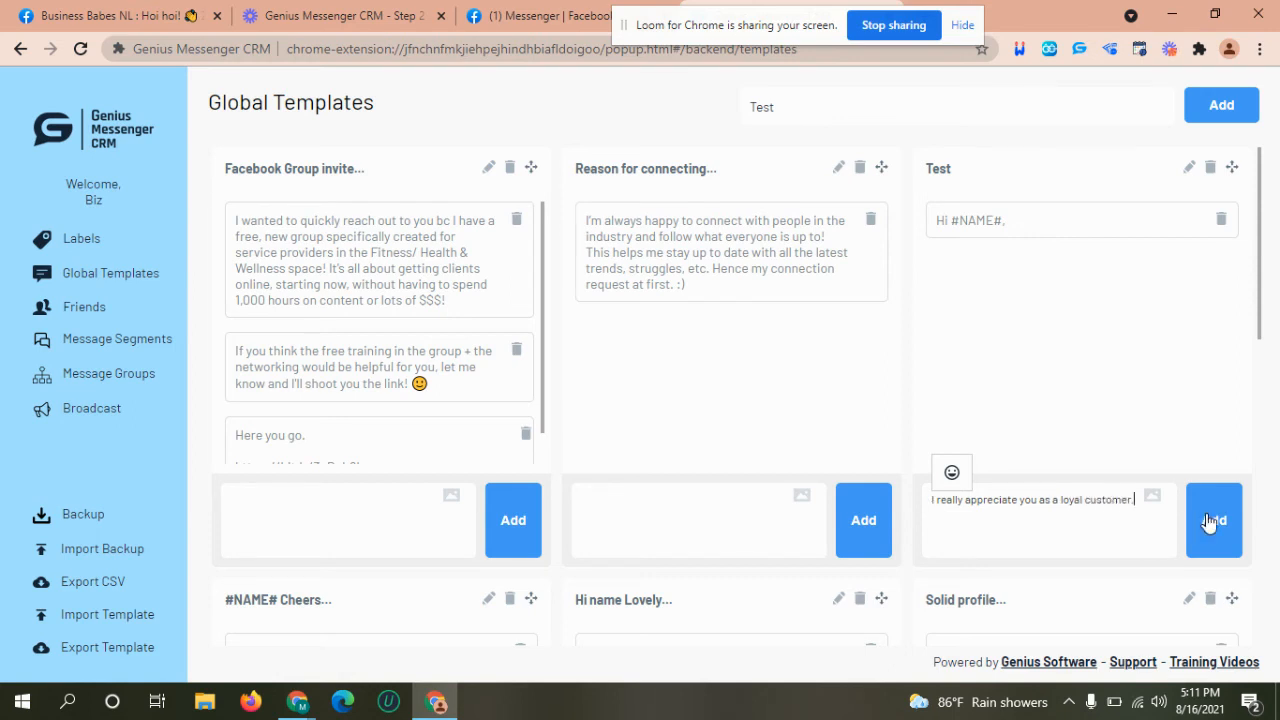
{"action": "left_click", "coordinate": [1208, 520]}
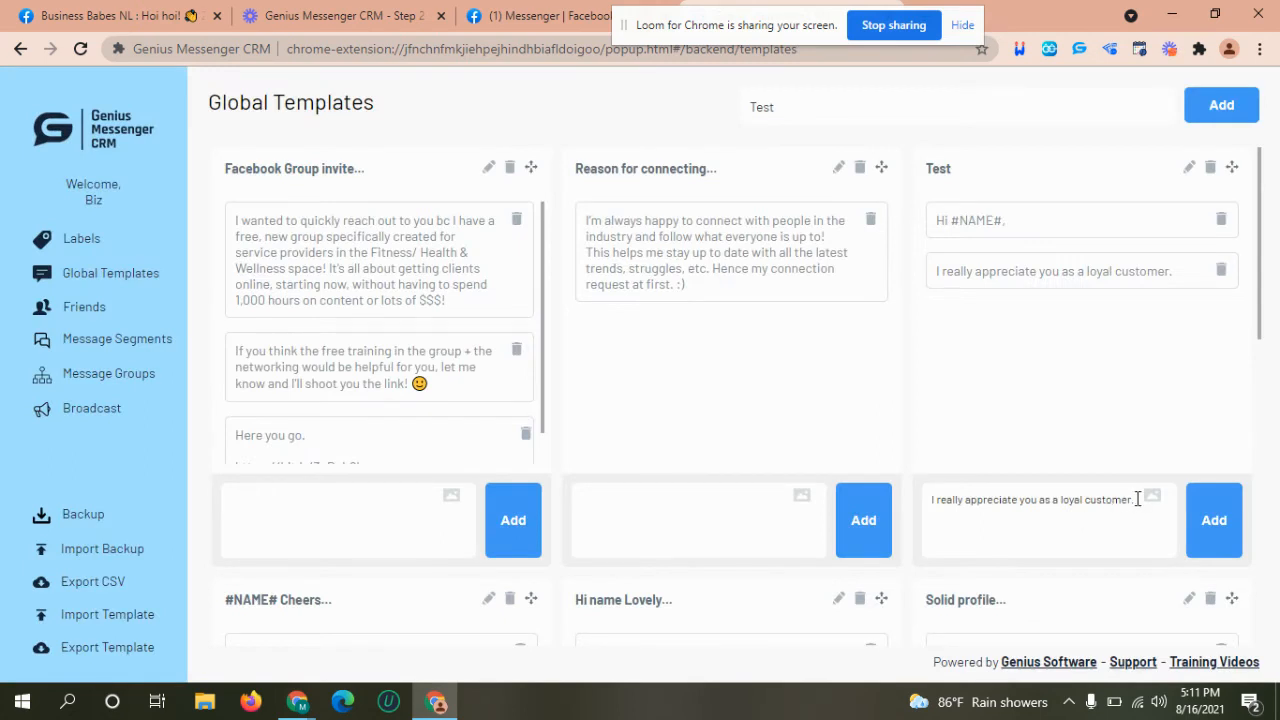
- Replace the Test template draft with "That is why I wanted to reach out to you because we will be launching this new and exciting product very soon"
{"action": "left_click_drag", "start_coordinate": [1137, 498], "coordinate": [932, 515]}
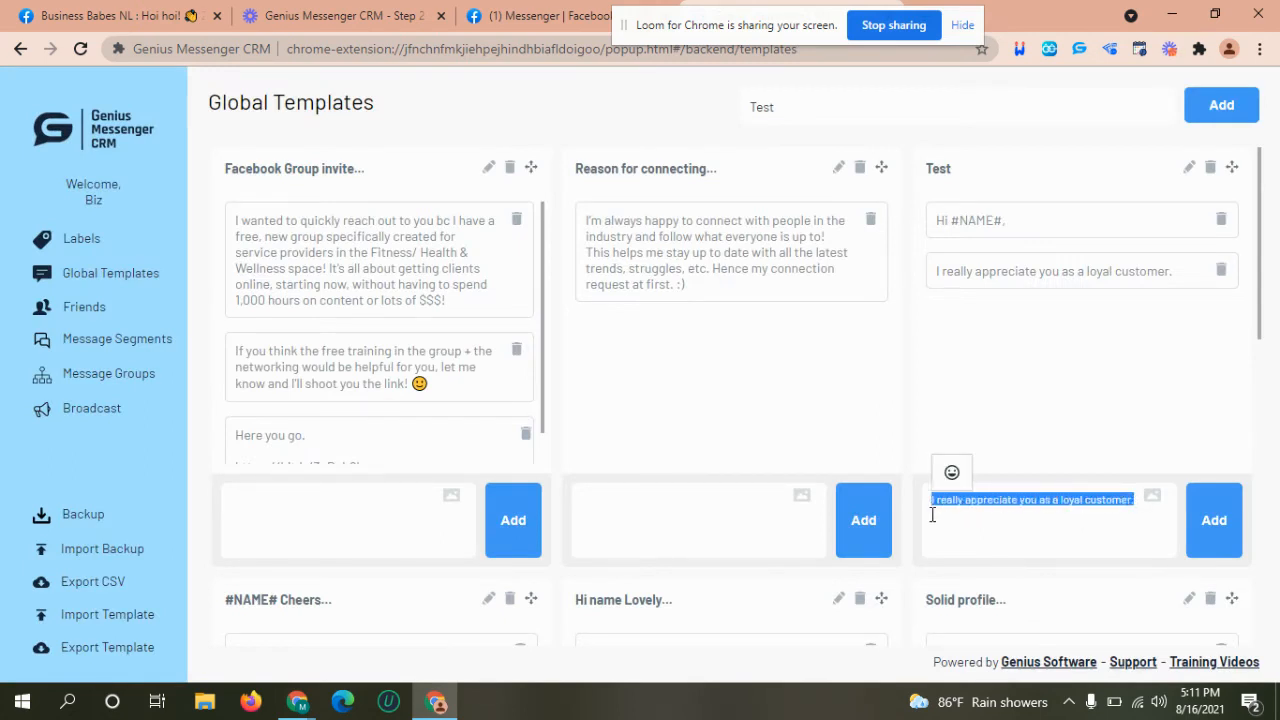
{"action": "type", "text": "We"}
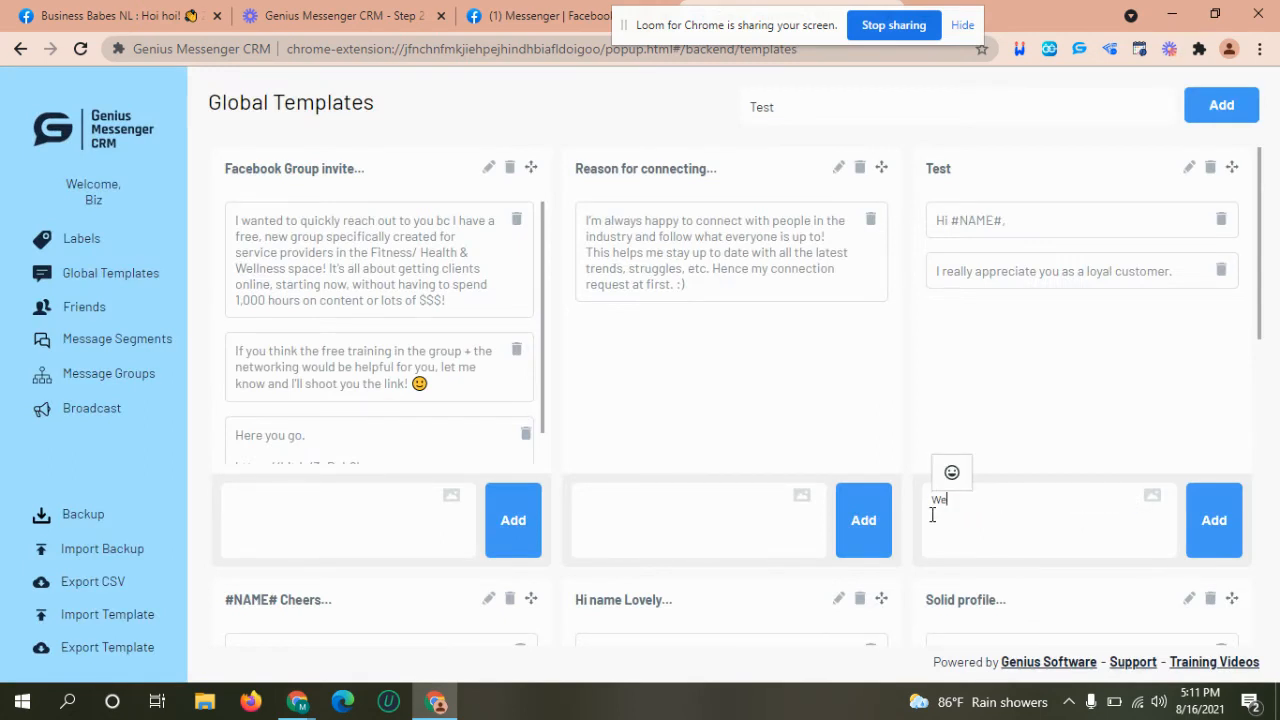
{"action": "key", "text": "BackSpace"}
{"action": "type", "text": "That is why I wanted to reach out to you "}
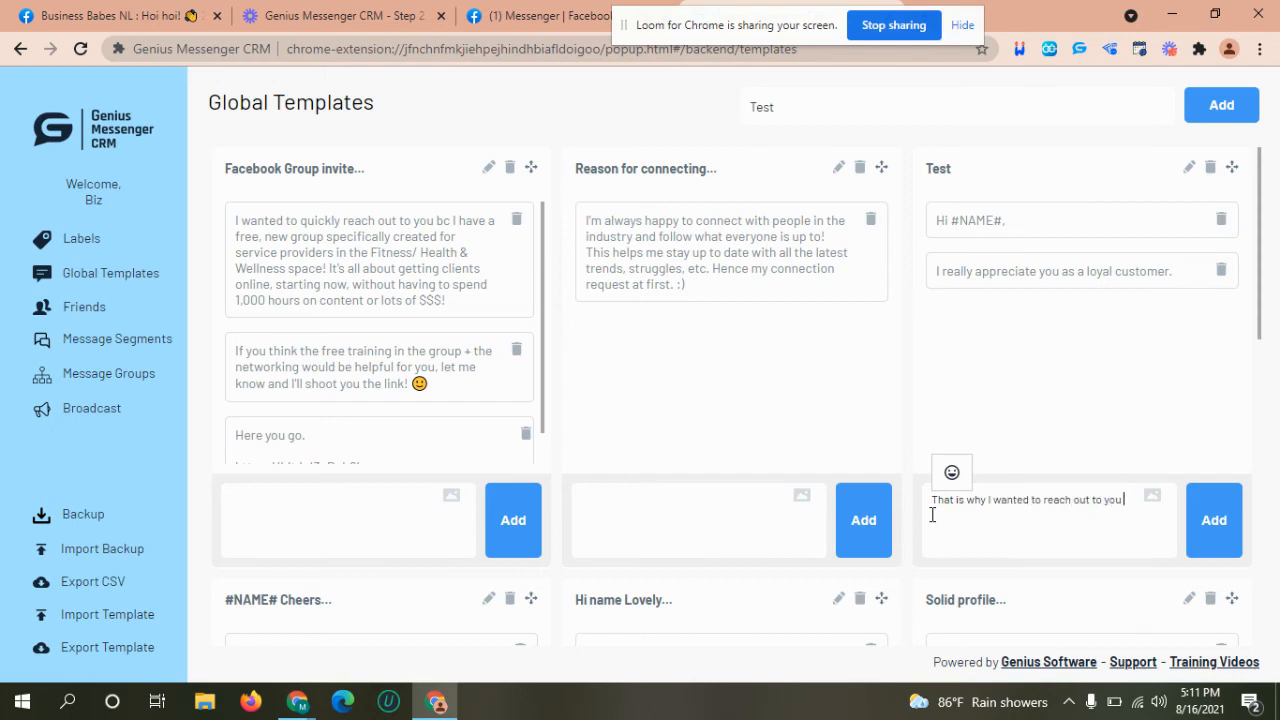
{"action": "type", "text": "because we will be launching this ne"}
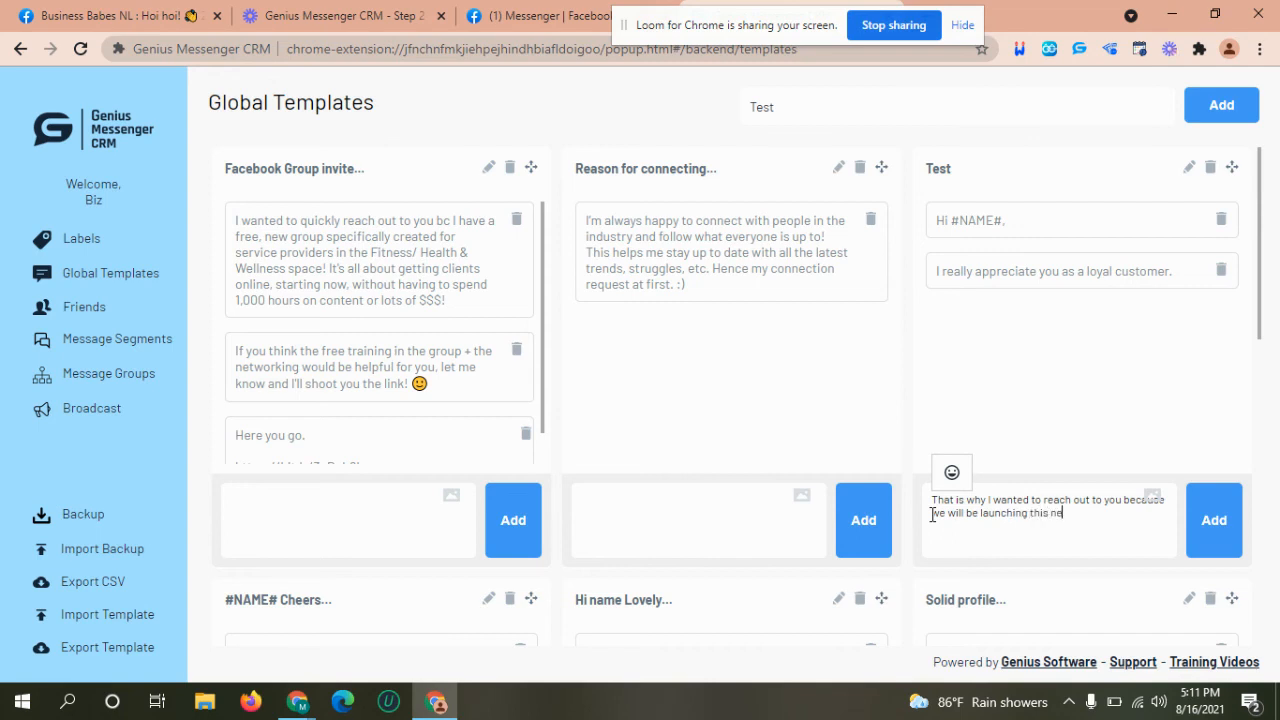
{"action": "type", "text": "w and exciting product very soon"}
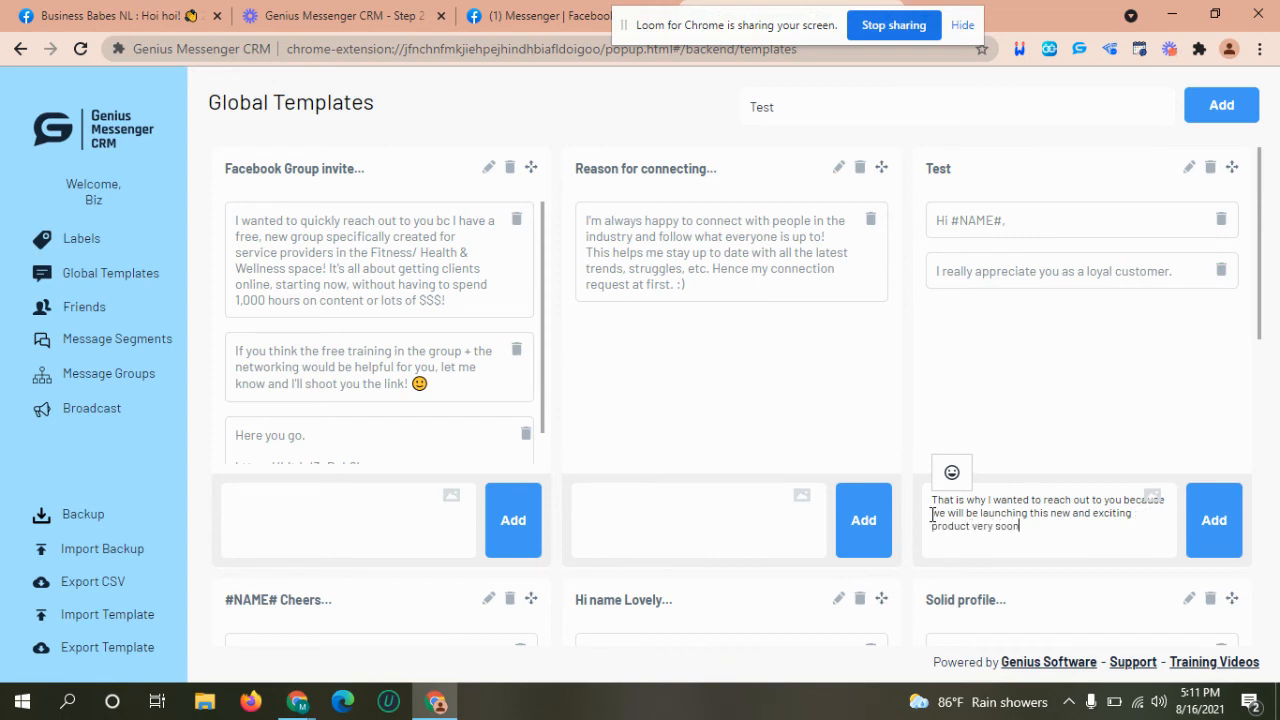
- Finish the Test draft with "and I want my customers to be the first ones to know about it." and add the message to the template
{"action": "type", "text": " and I wan"}
{"action": "type", "text": "t my "}
{"action": "type", "text": "customers to b"}
{"action": "type", "text": "e the firs"}
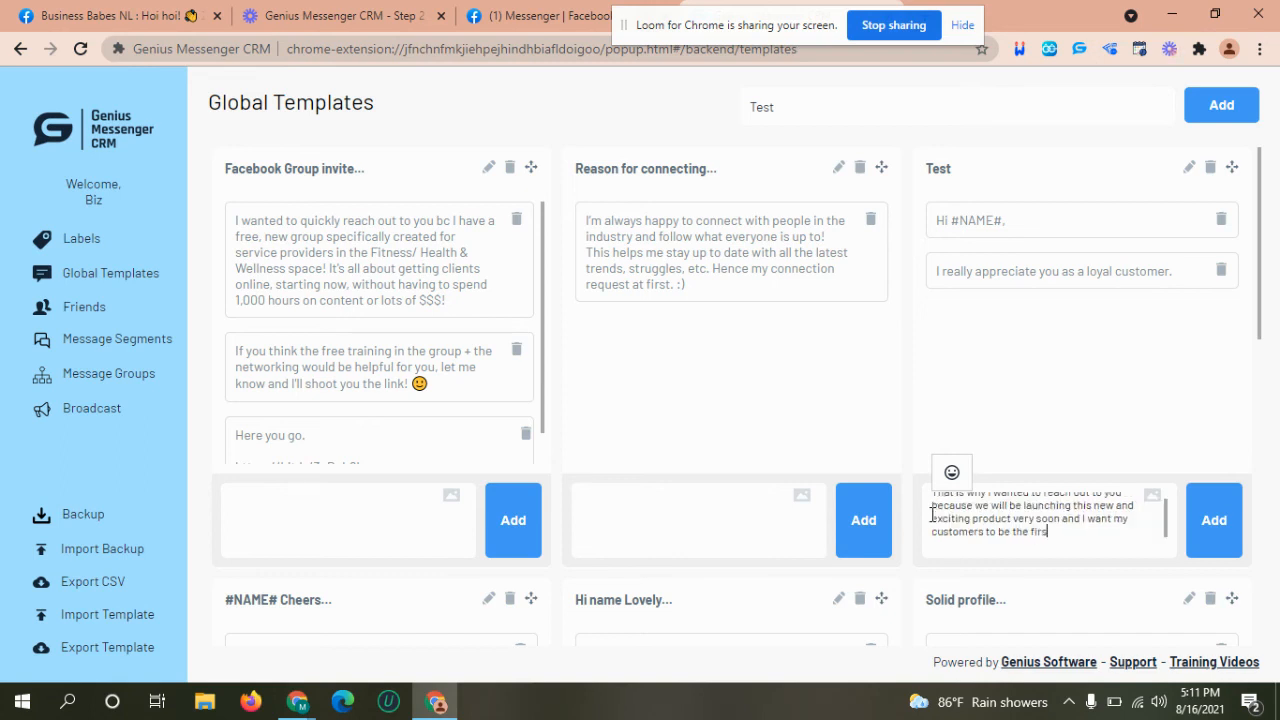
{"action": "type", "text": "t ones to know about it"}
{"action": "left_click", "coordinate": [1214, 523]}
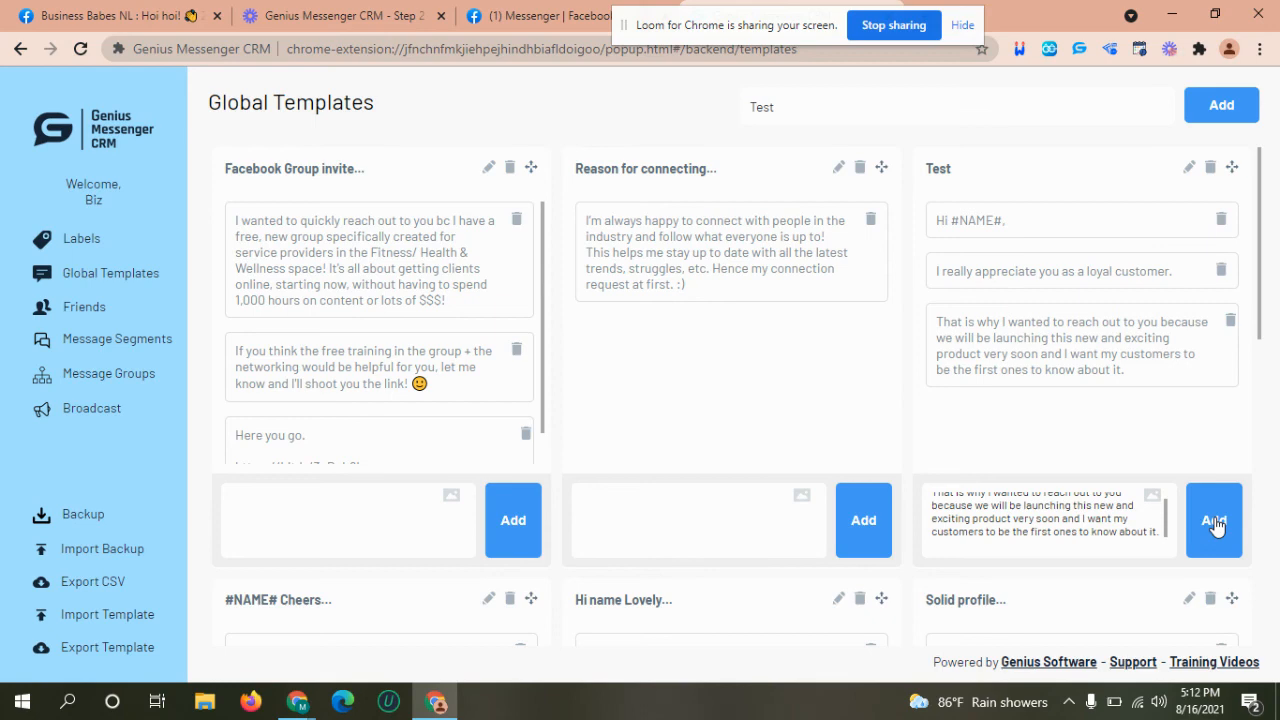
- Switch to the Facebook Messenger conversation, reload the page, and open the Test template from the Genius Messenger CRM template list
{"action": "left_click", "coordinate": [499, 19]}
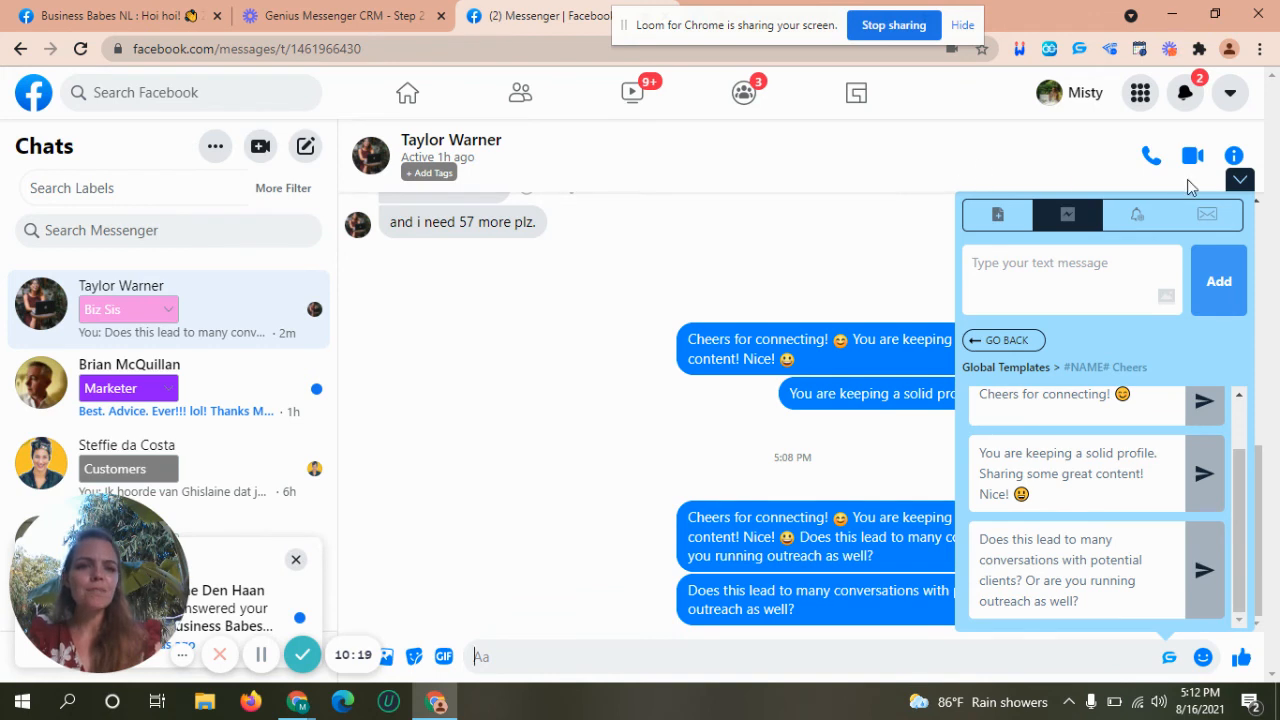
{"action": "left_click", "coordinate": [84, 56]}
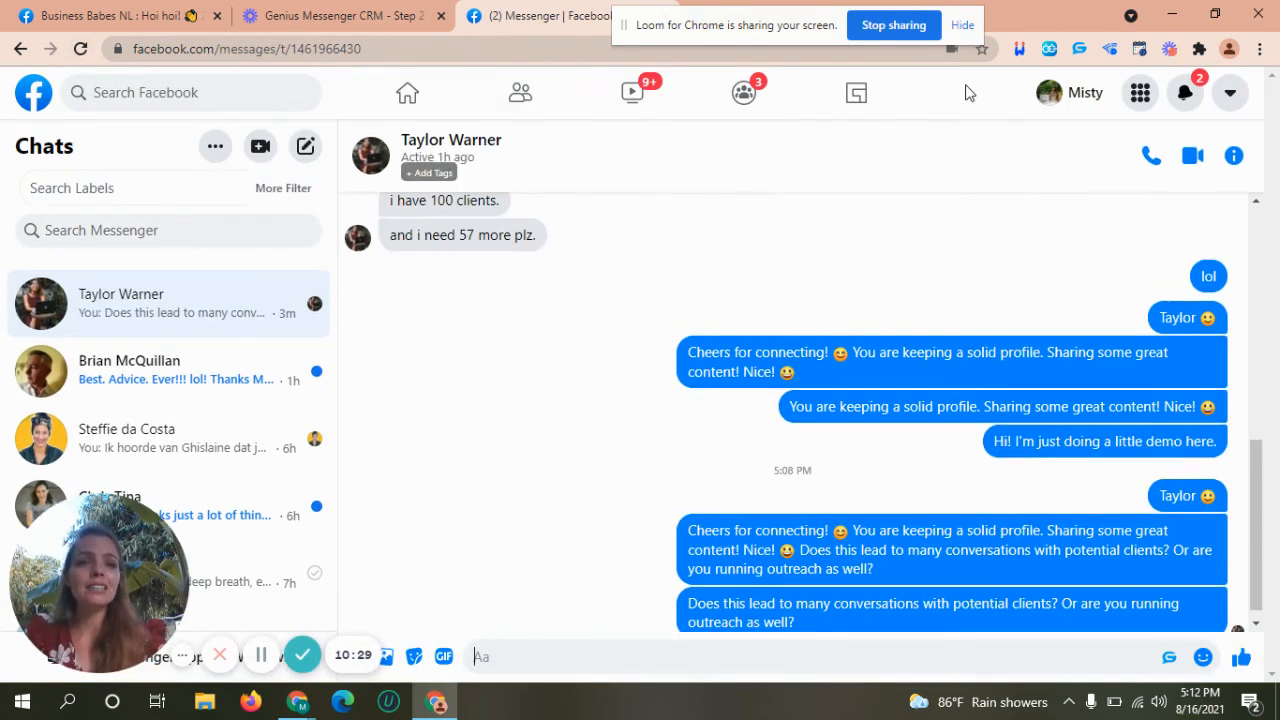
{"action": "left_click", "coordinate": [1168, 660]}
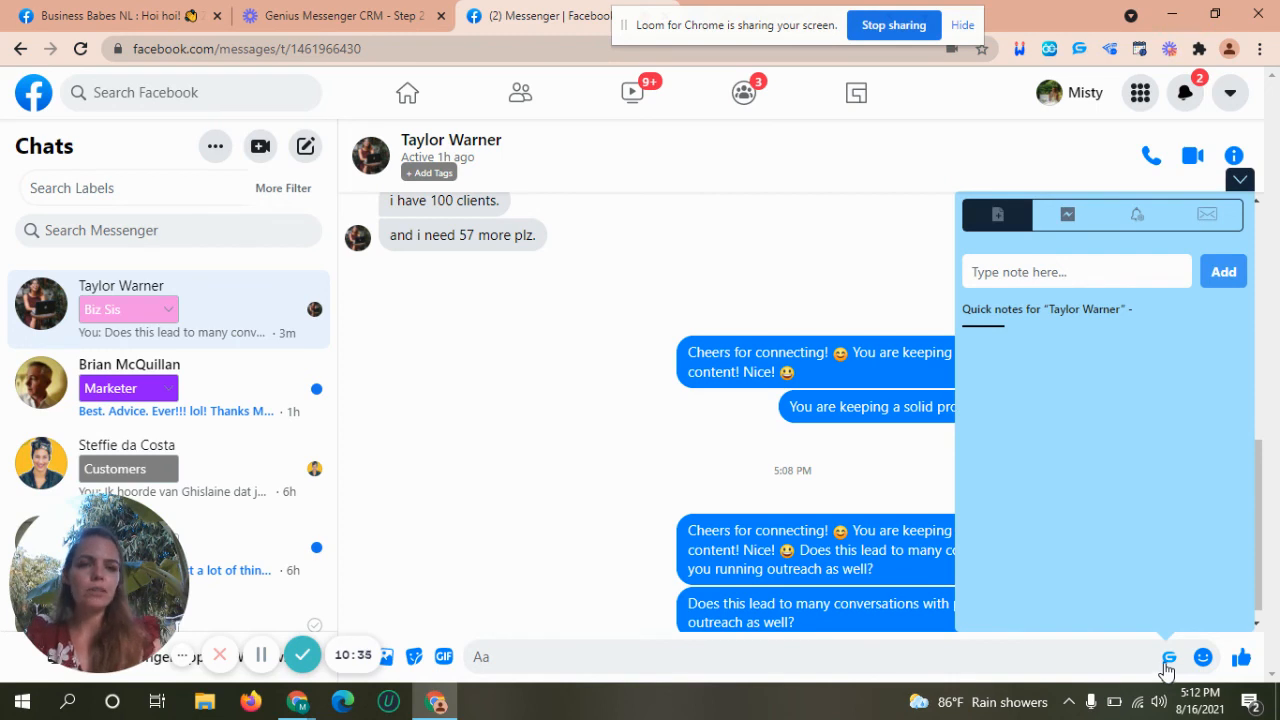
{"action": "left_click", "coordinate": [1064, 221]}
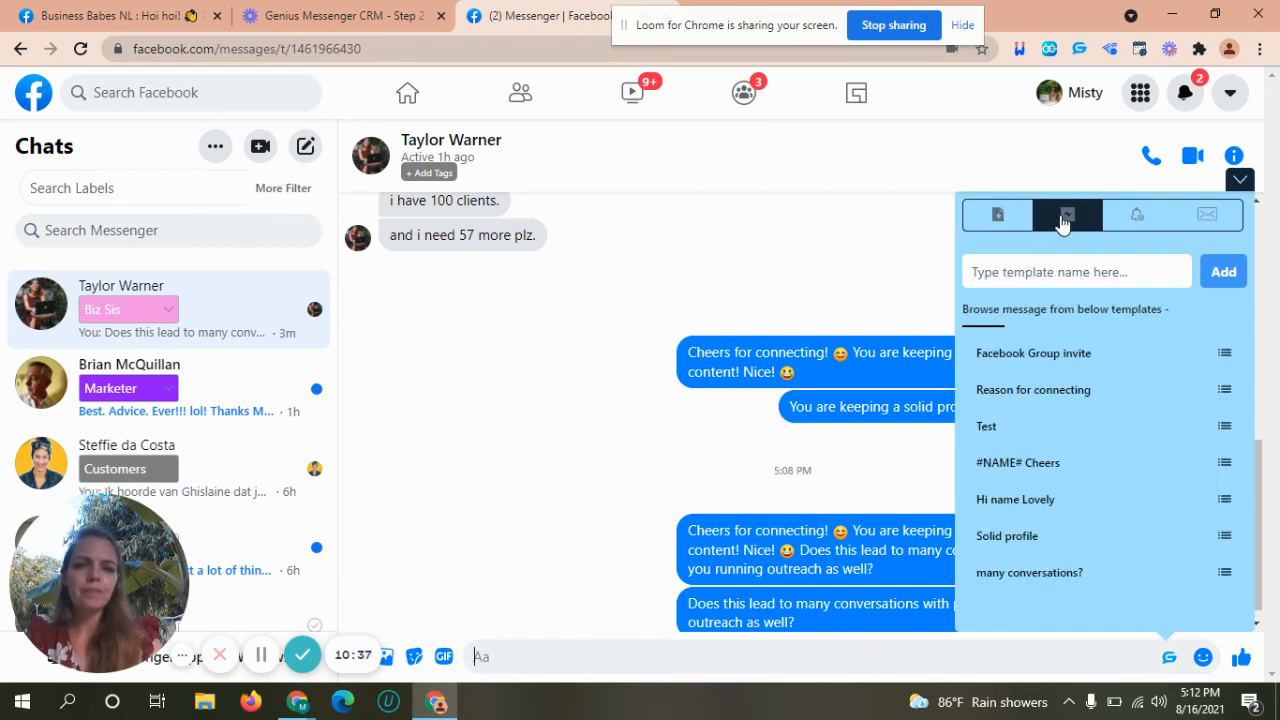
{"action": "left_click", "coordinate": [1068, 434]}
- Insert all three Test template messages into the chat in order and send them to the contact as one message
{"action": "left_click", "coordinate": [1203, 413]}
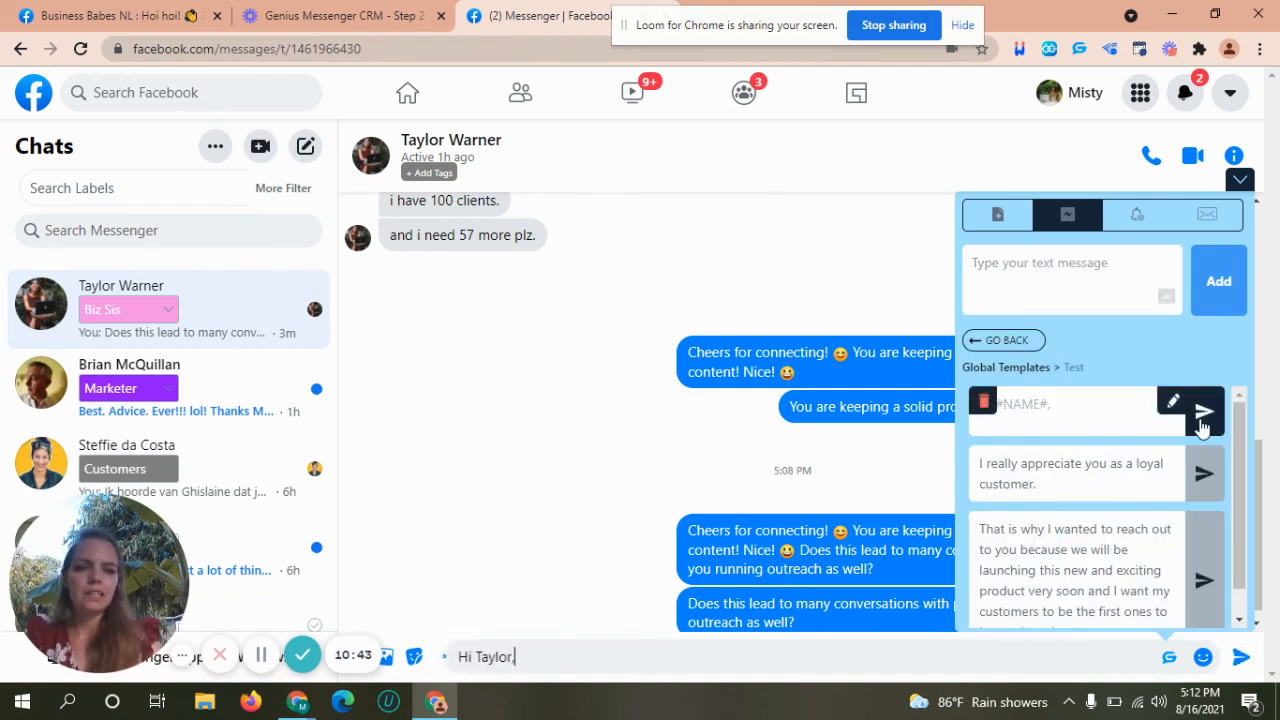
{"action": "left_click", "coordinate": [1203, 473]}
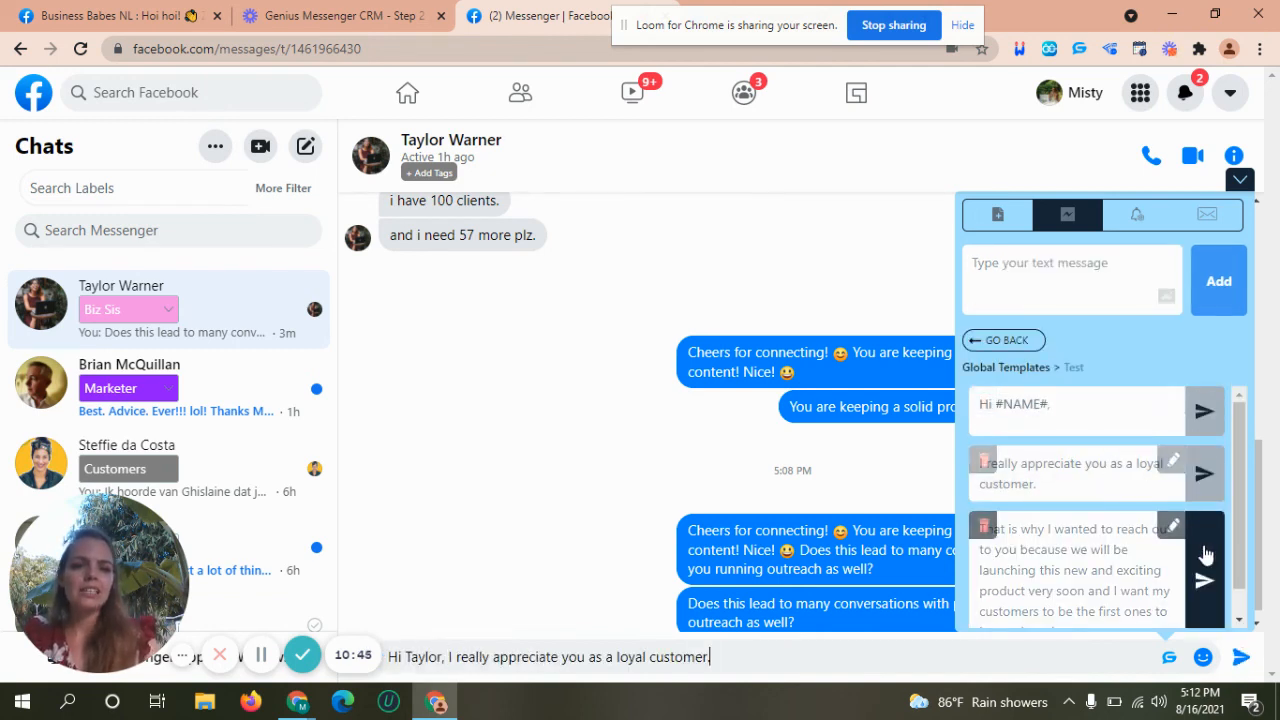
{"action": "left_click", "coordinate": [1204, 580]}
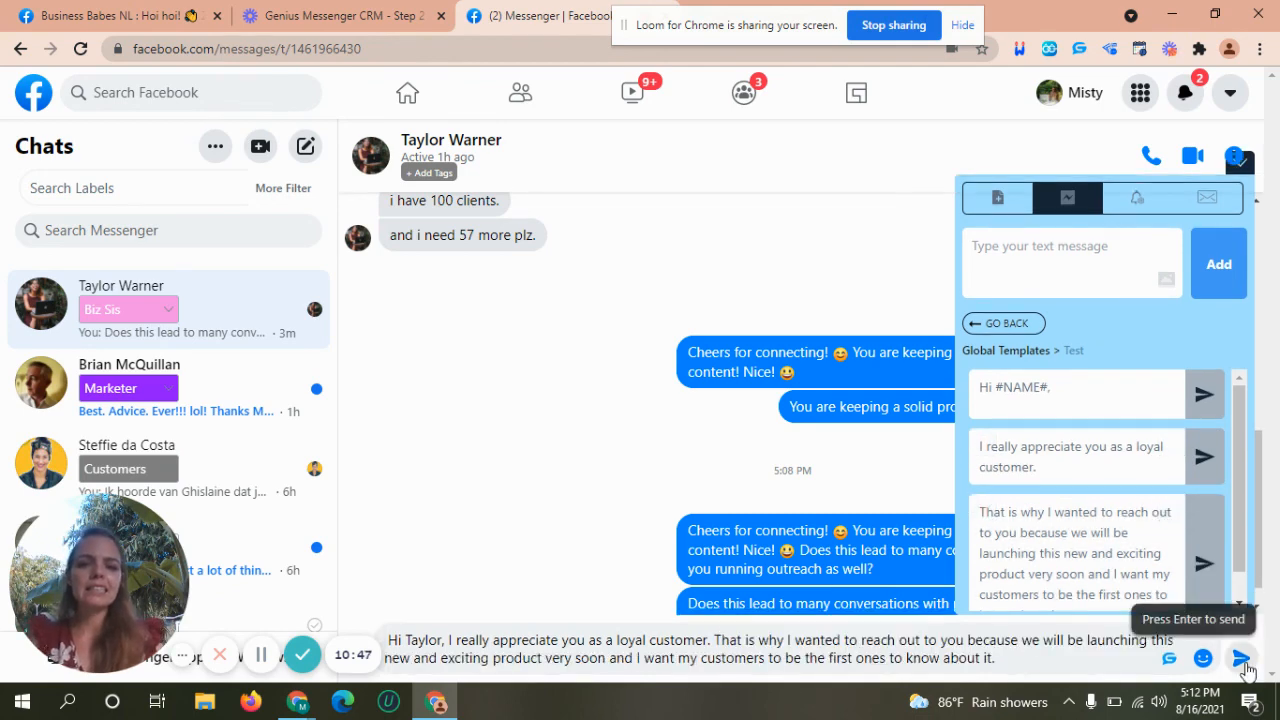
{"action": "left_click", "coordinate": [1241, 657]}
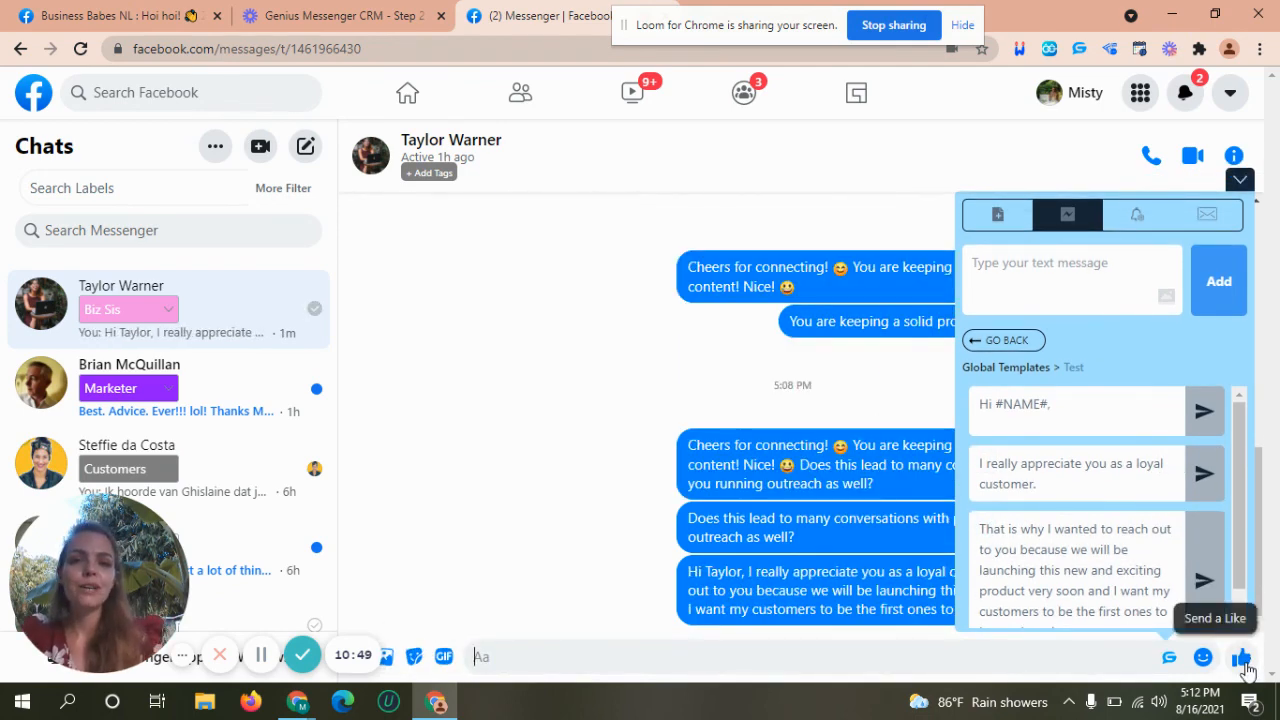